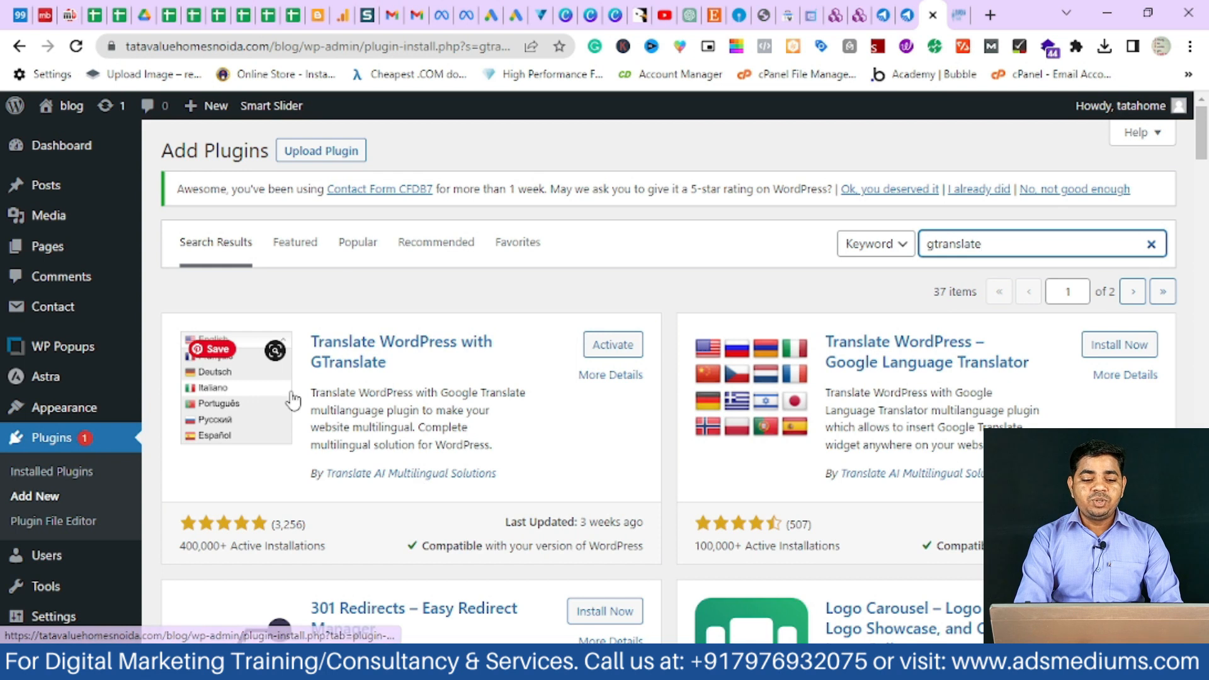
# - Activate the Translate WordPress with GTranslate plugin and open its settings page
pyautogui.click(613, 345)
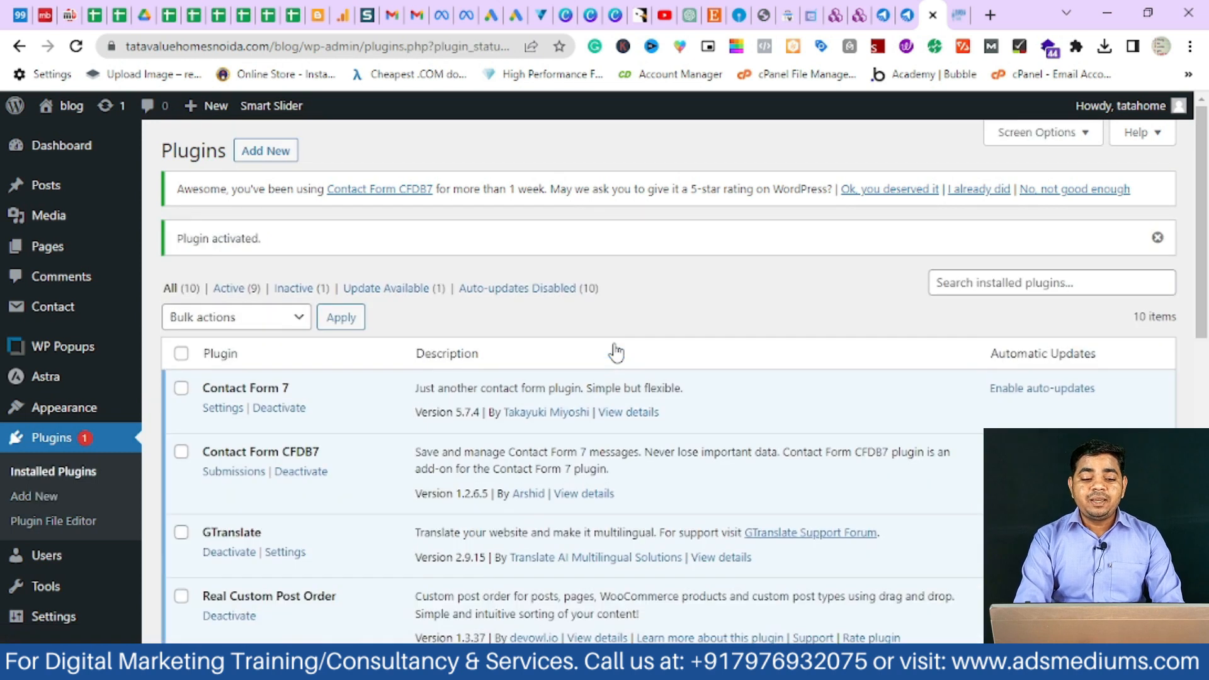
pyautogui.moveTo(1202, 227); pyautogui.dragTo(1202, 519)
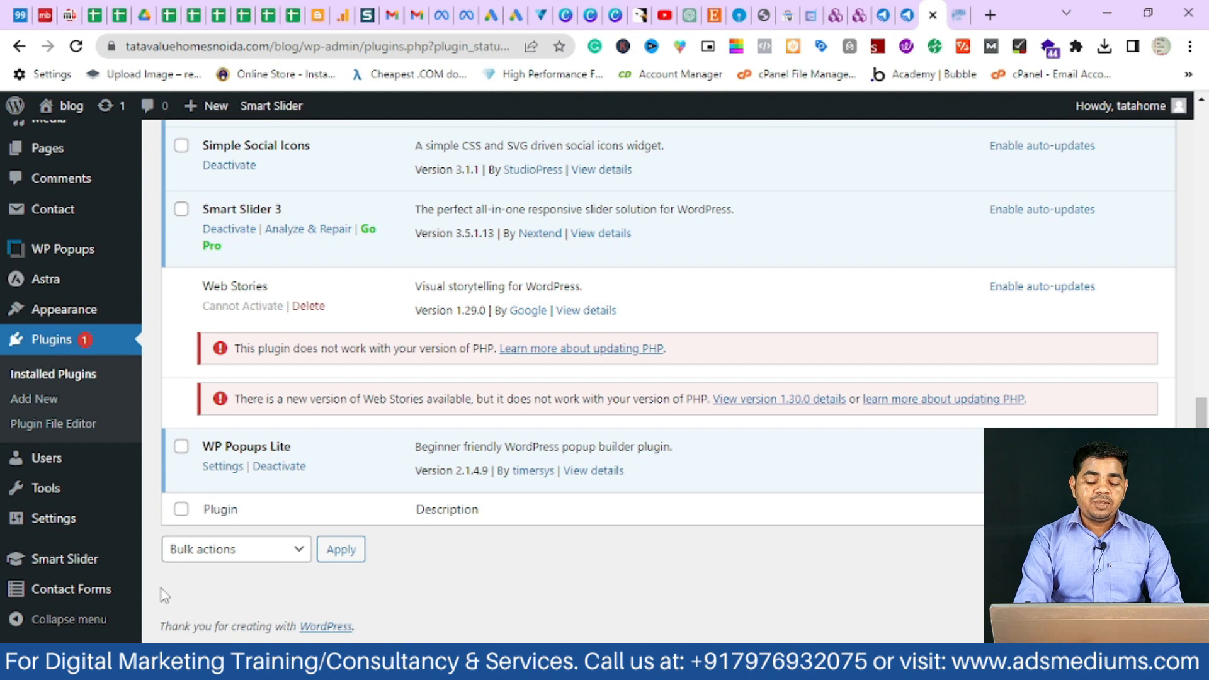
pyautogui.moveTo(92, 542)
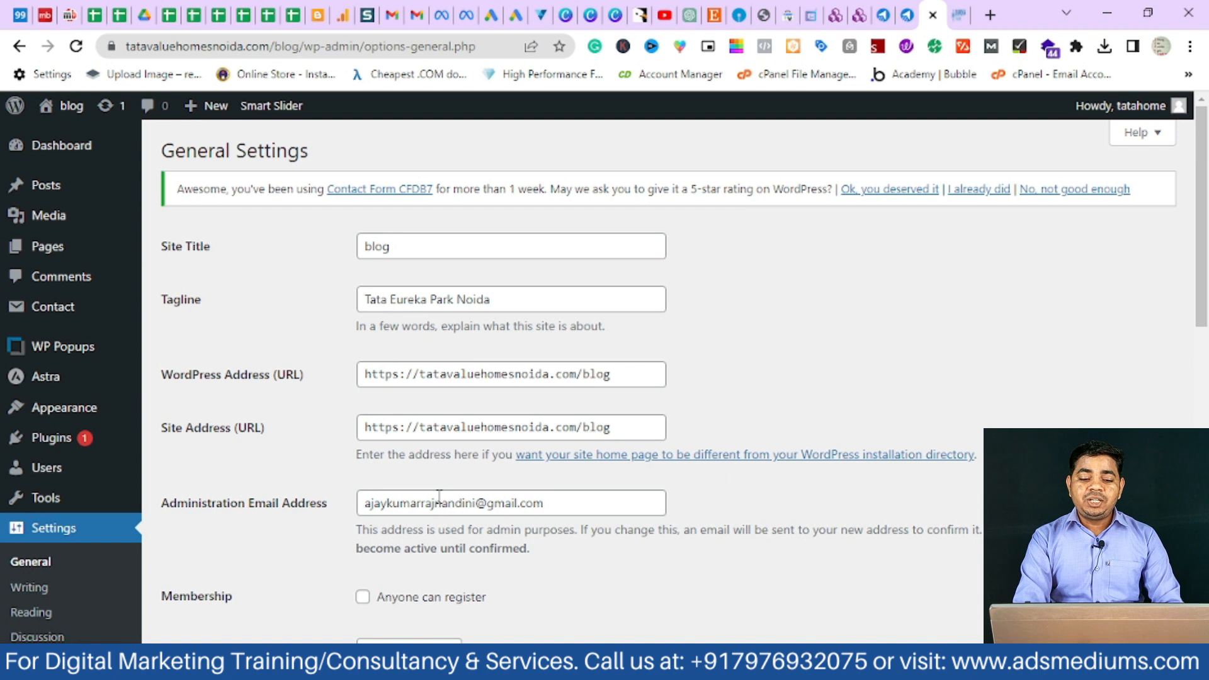
pyautogui.scroll(-8, 1115, 269)
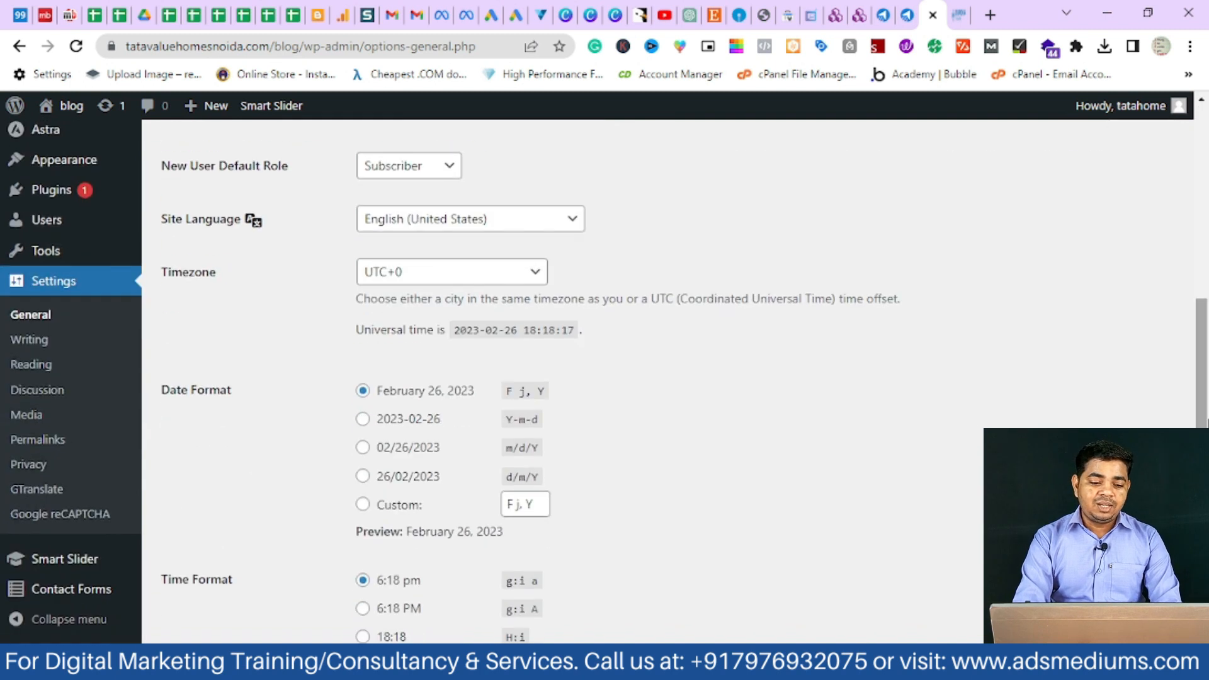
pyautogui.click(36, 489)
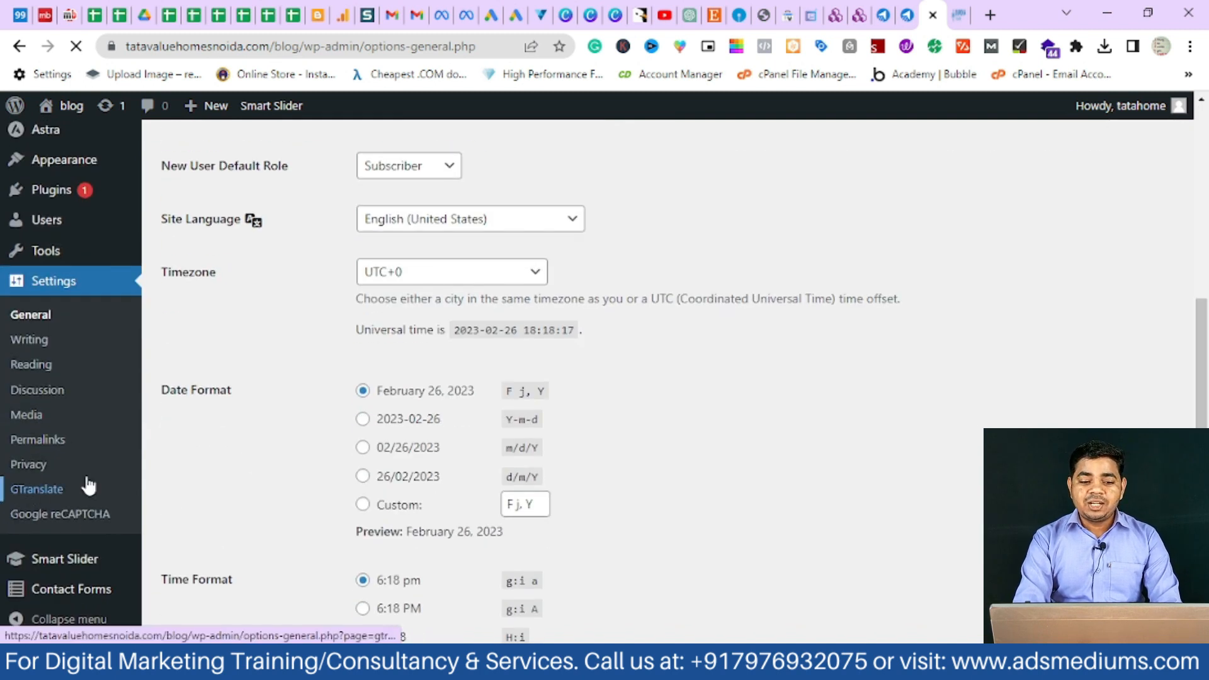
# - From the Contact Forms admin page, open the live blog in a separate browser tab and display it
pyautogui.click(957, 14)
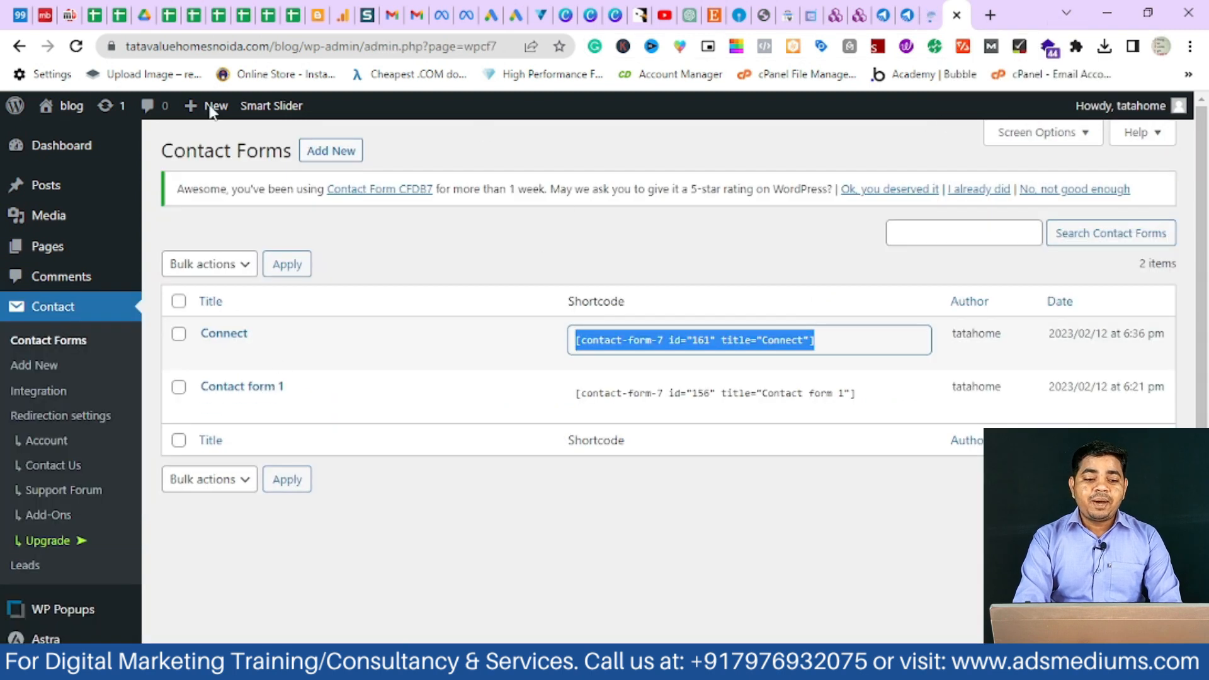
pyautogui.moveTo(53, 108)
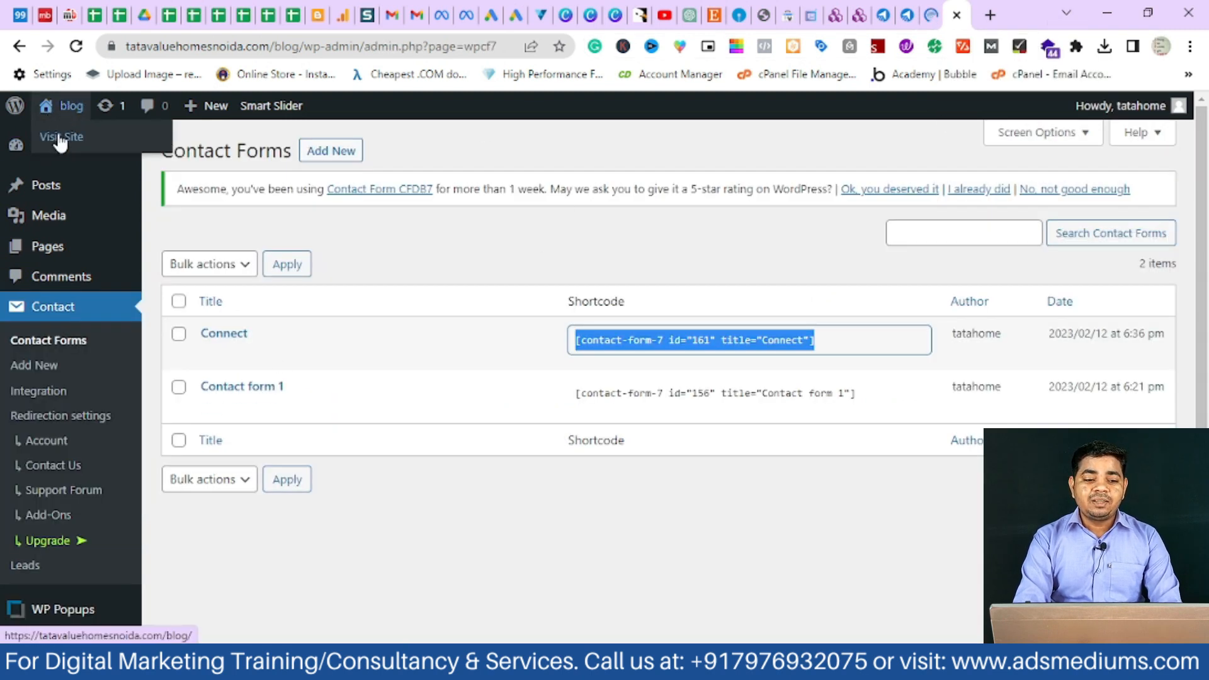
pyautogui.rightClick(60, 137)
pyautogui.click(173, 150)
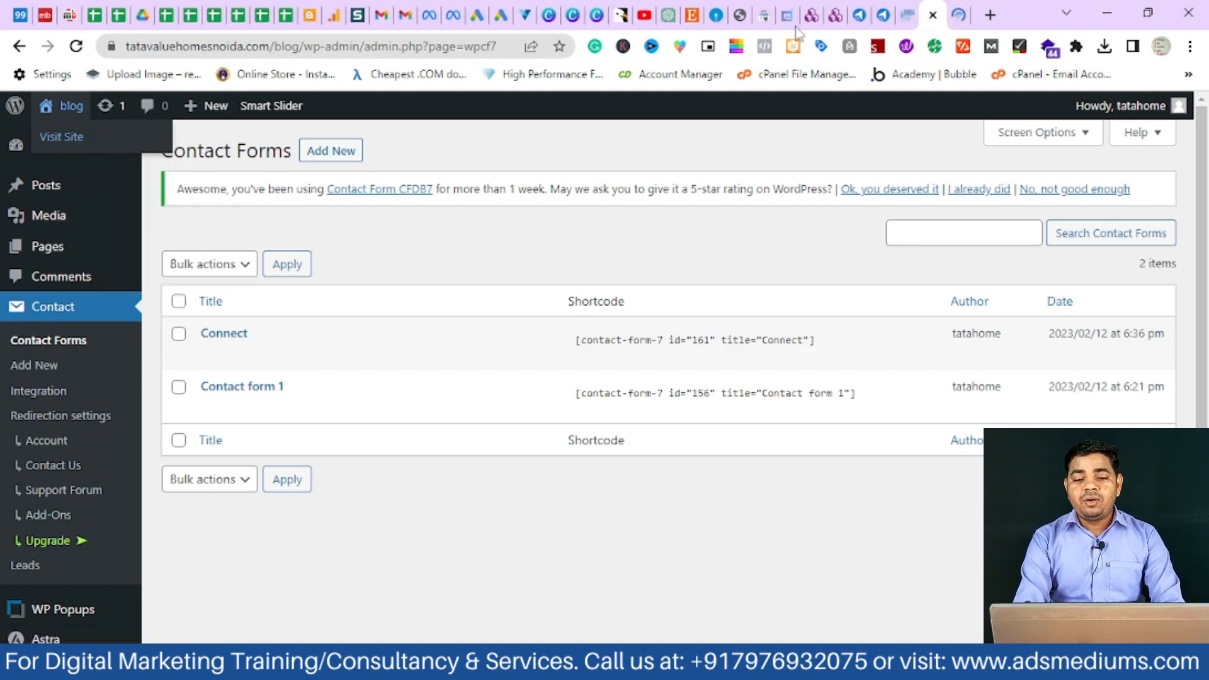
pyautogui.click(693, 340)
pyautogui.click(954, 15)
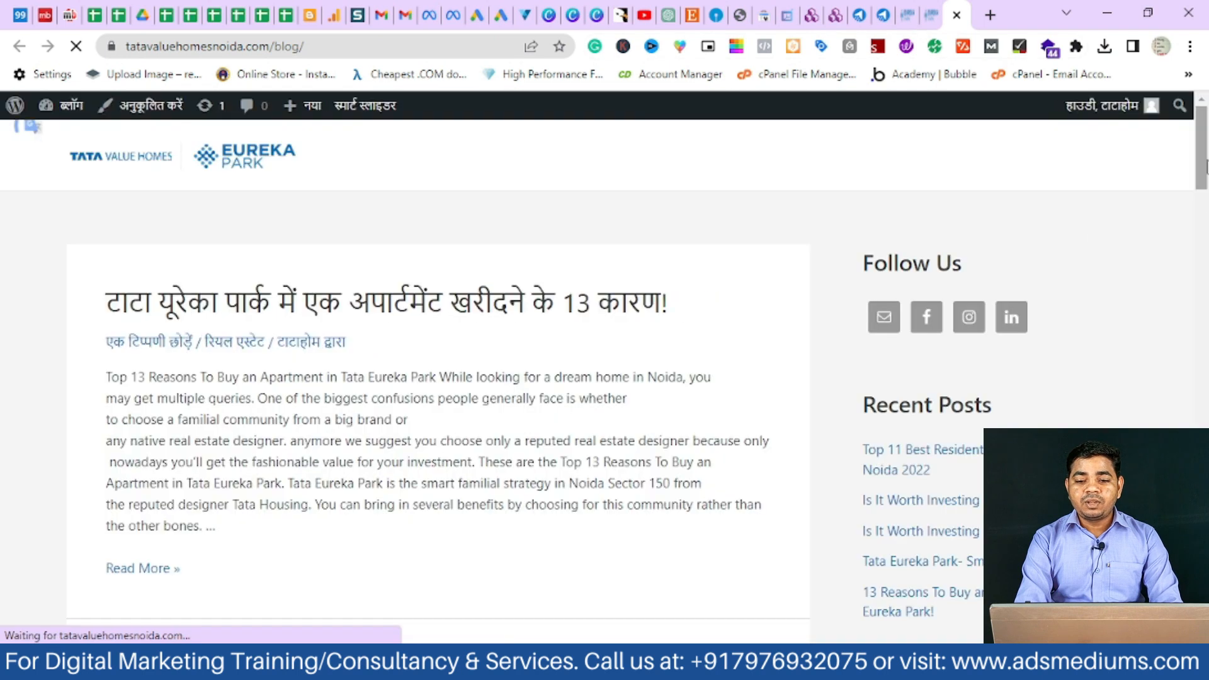
# - Check the language of the live blog's posts and sidebar, and close the contact form popup
pyautogui.scroll(-10, 1190, 408)
pyautogui.scroll(-10, 1190, 408)
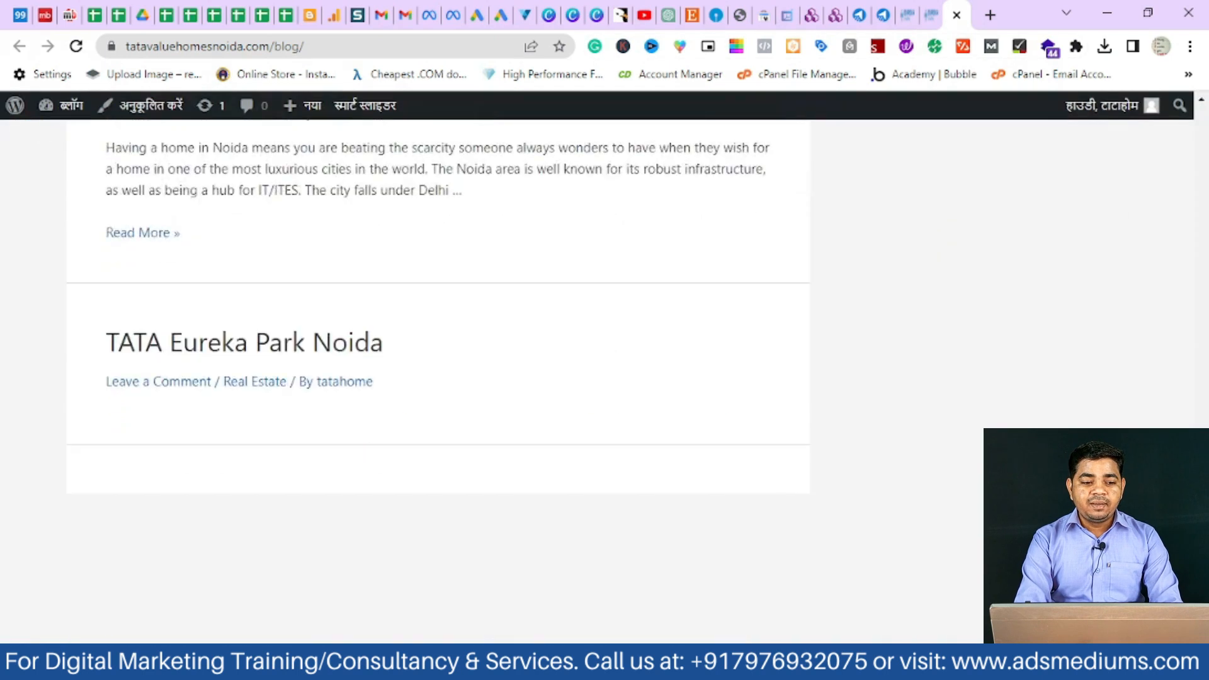
pyautogui.scroll(15, 1110, 222)
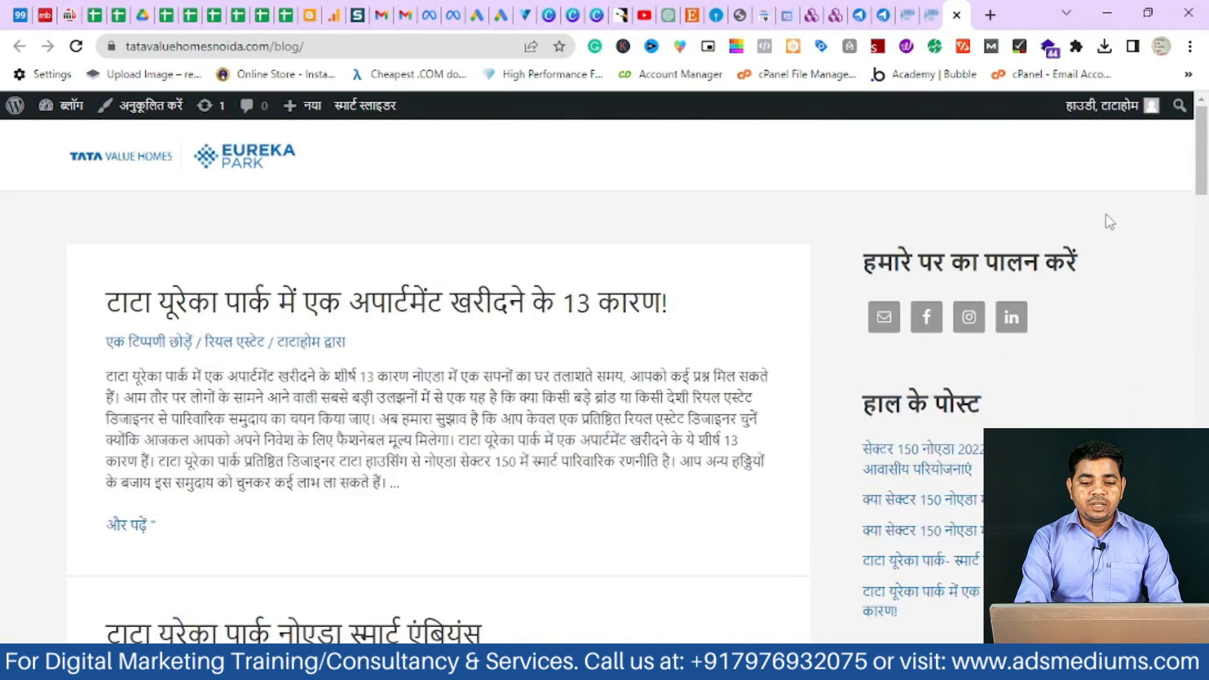
pyautogui.scroll(-10, 1121, 290)
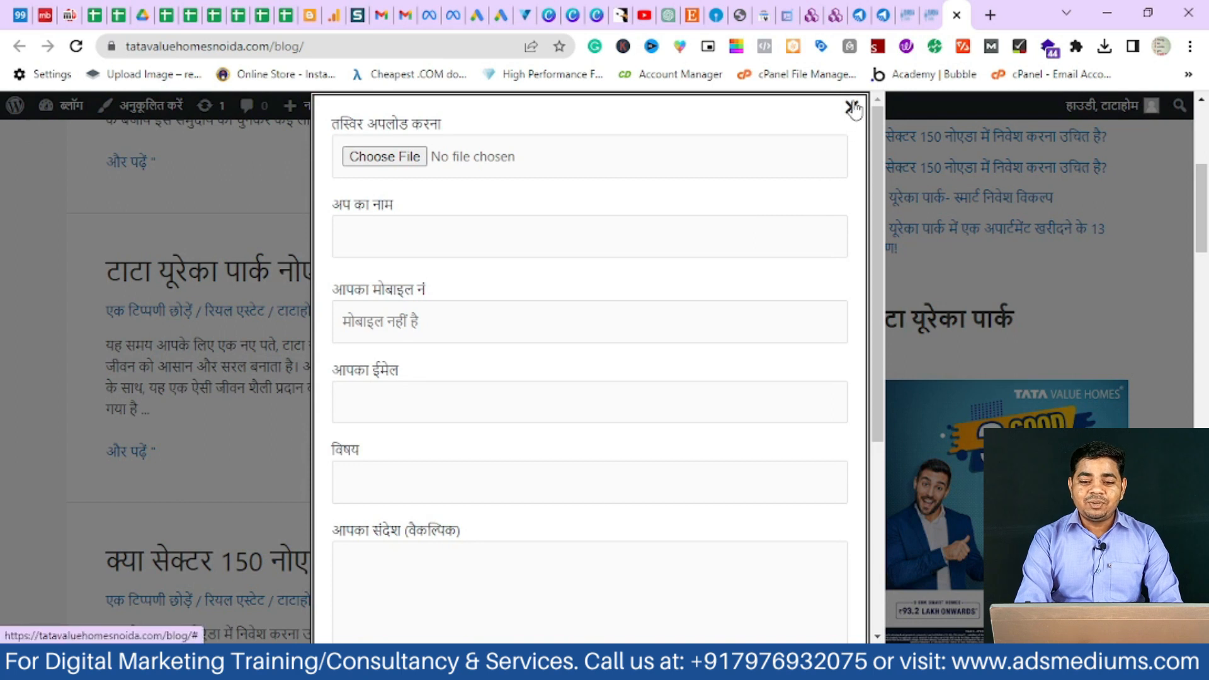
pyautogui.click(853, 109)
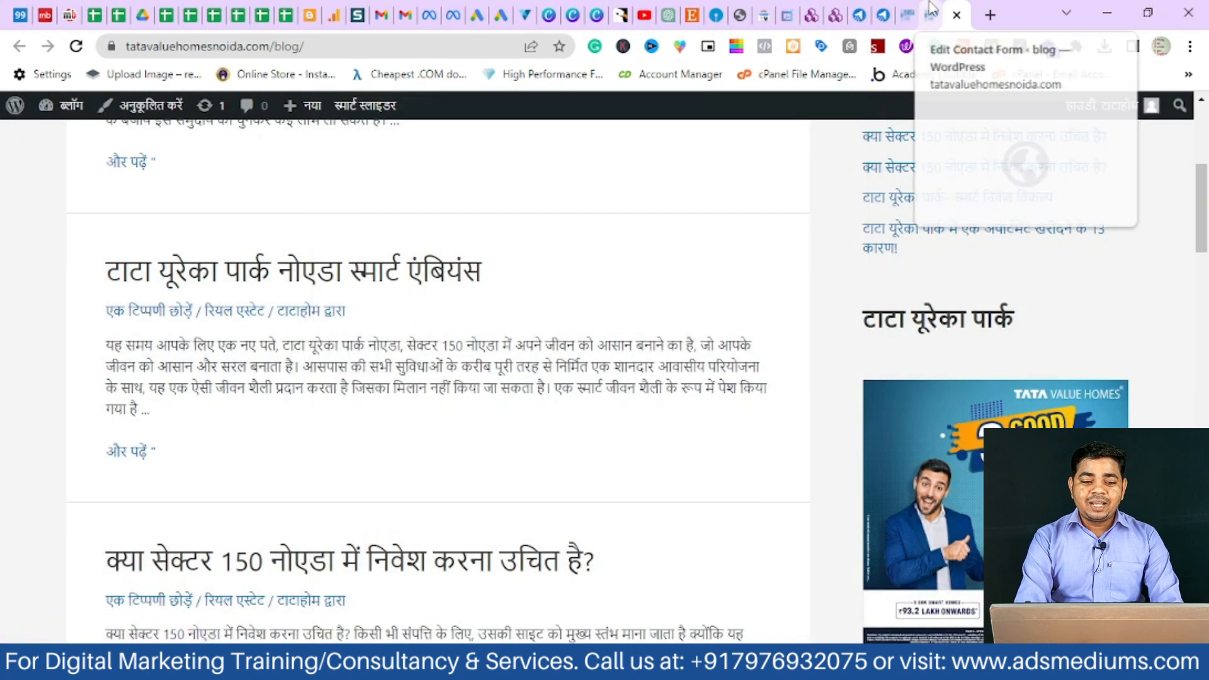
# - Return to the GTranslate settings and set the widget look to Globe
pyautogui.click(930, 9)
pyautogui.click(908, 14)
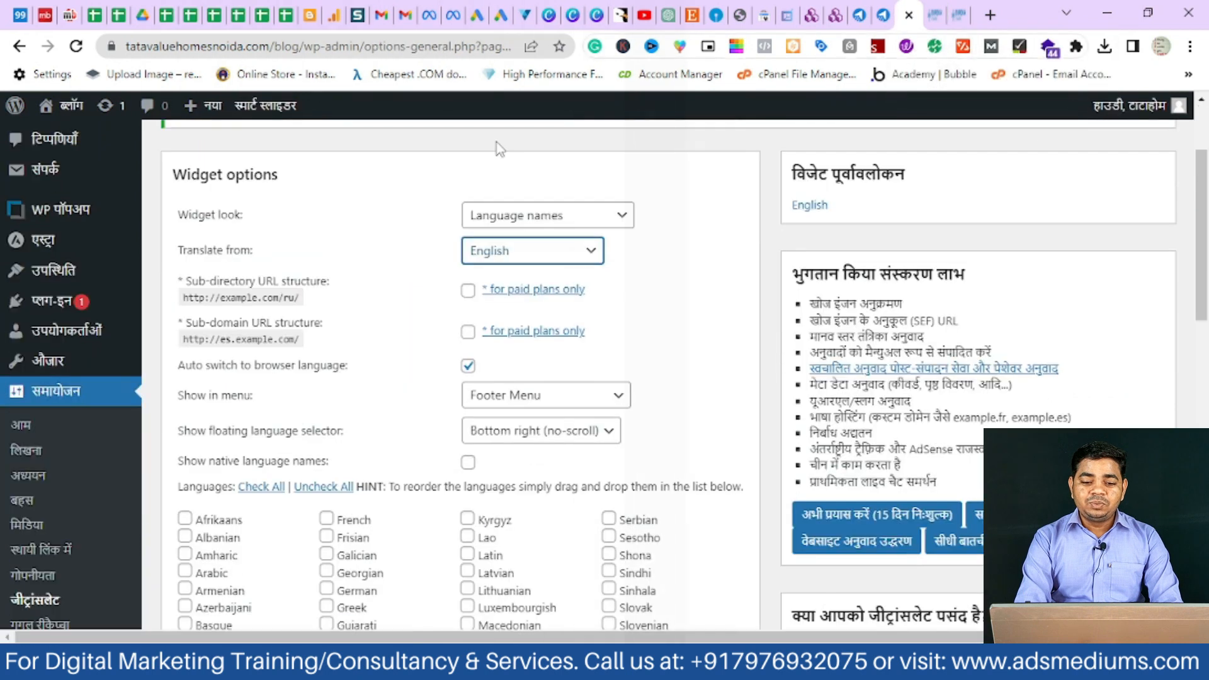
pyautogui.moveTo(177, 217); pyautogui.dragTo(308, 233)
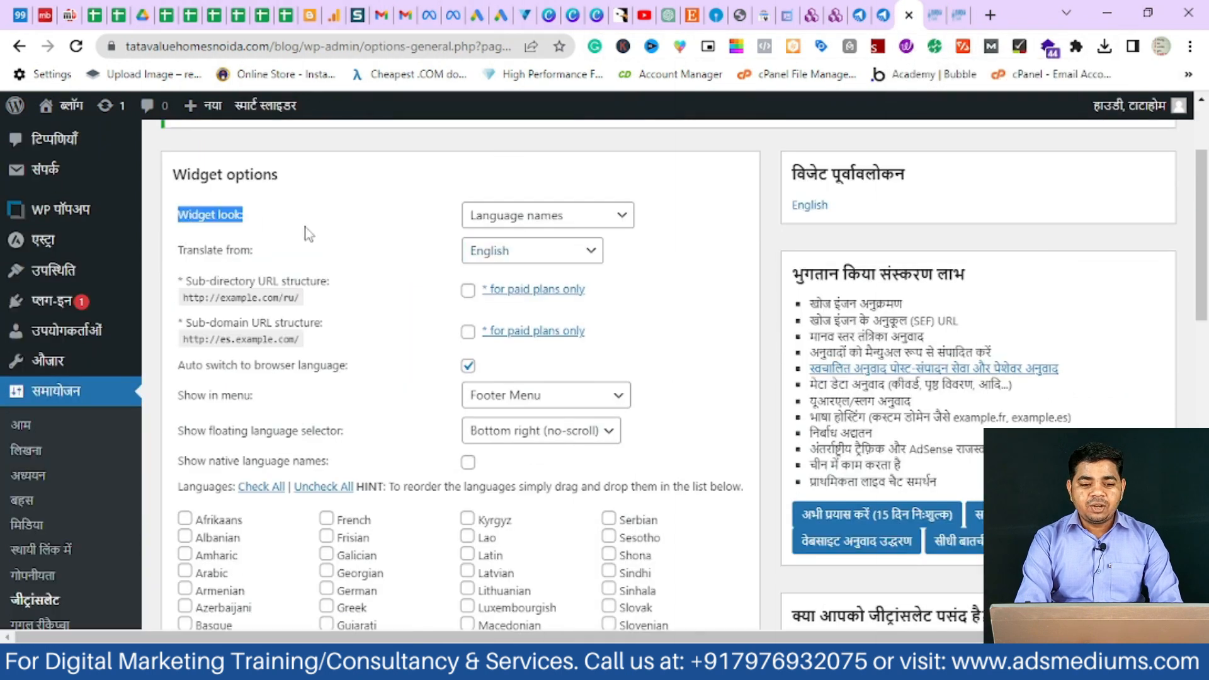
pyautogui.click(402, 228)
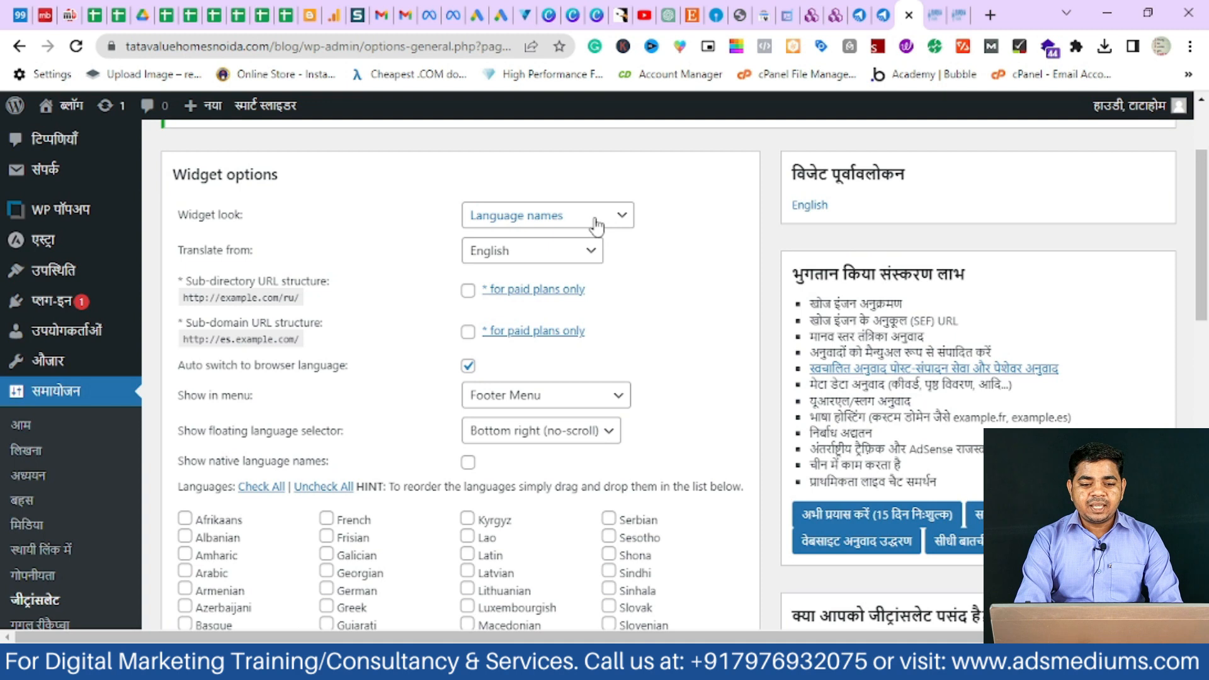
pyautogui.click(592, 220)
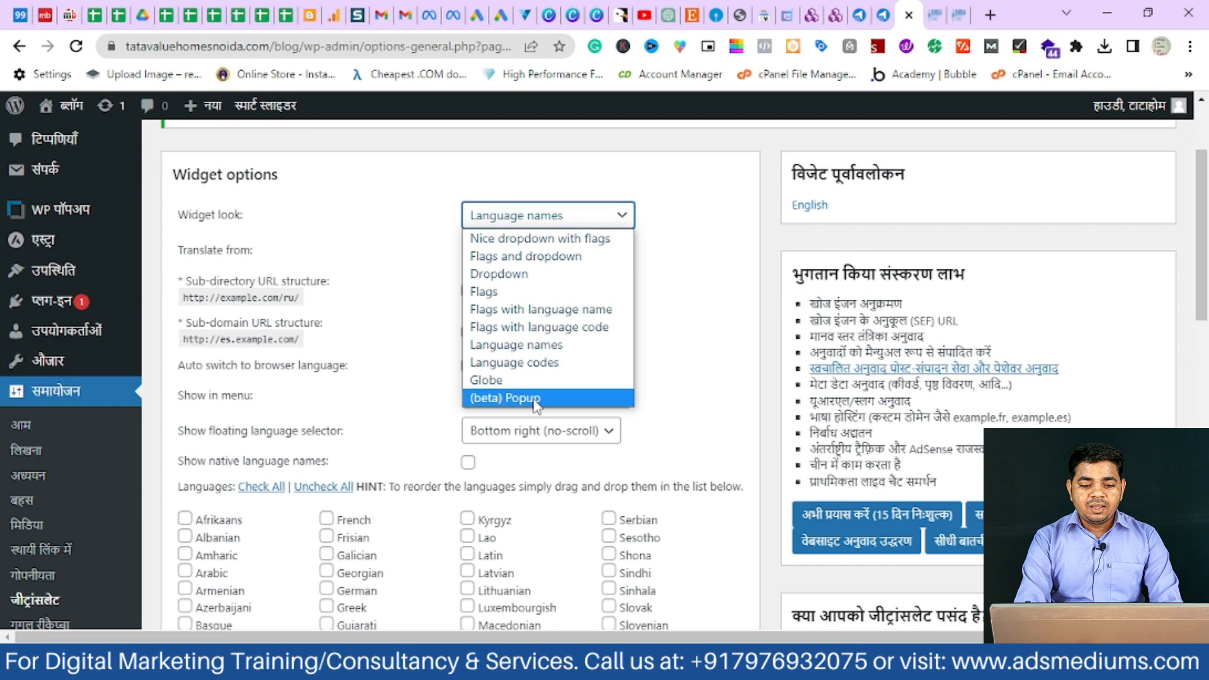
pyautogui.click(500, 381)
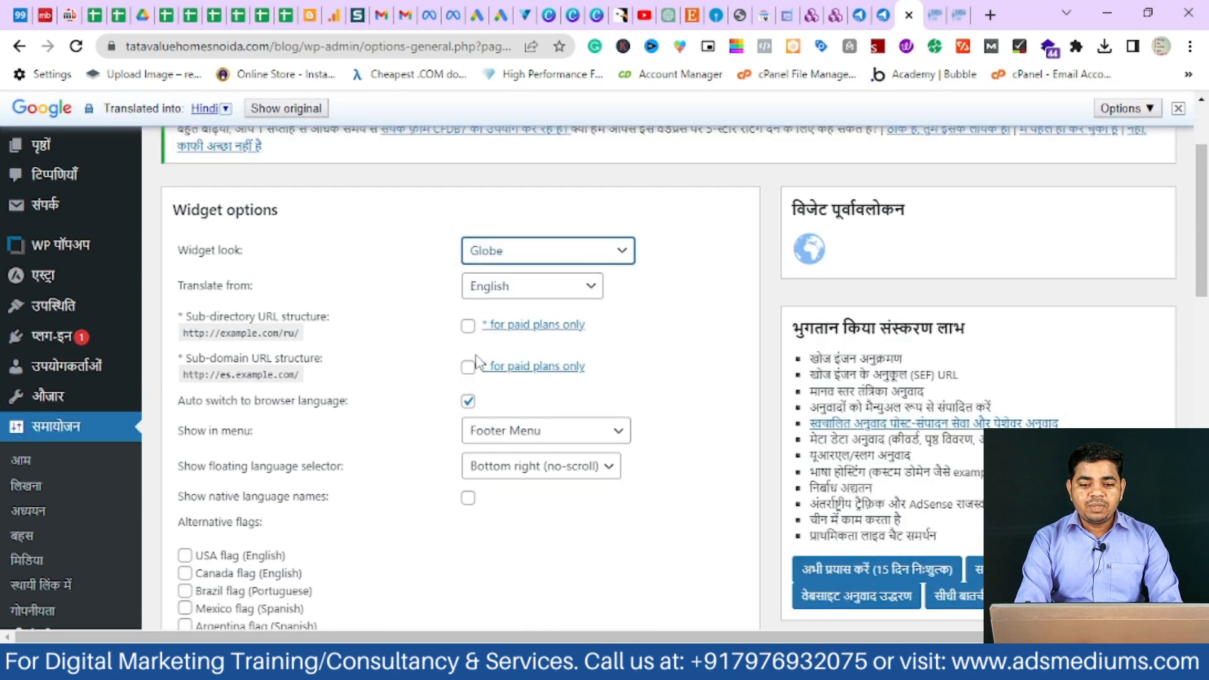
# - Set the widget look to Flags and dropdown, and choose English in the widget preview's language selector
pyautogui.click(536, 258)
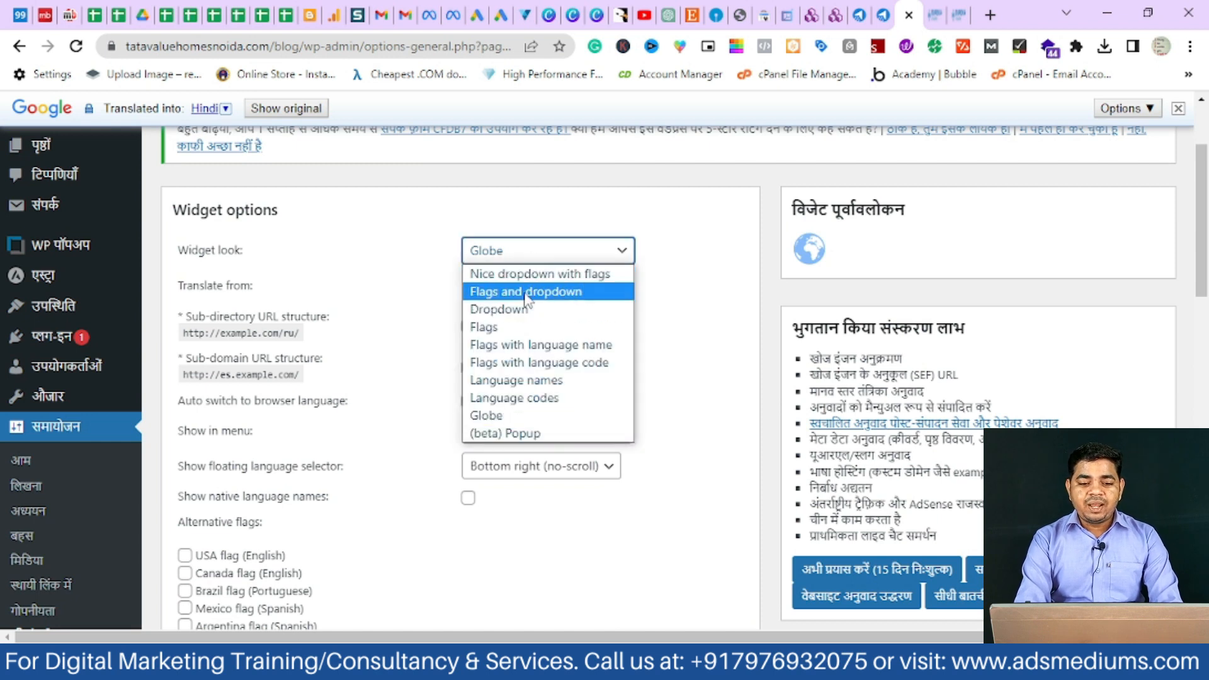
pyautogui.click(526, 293)
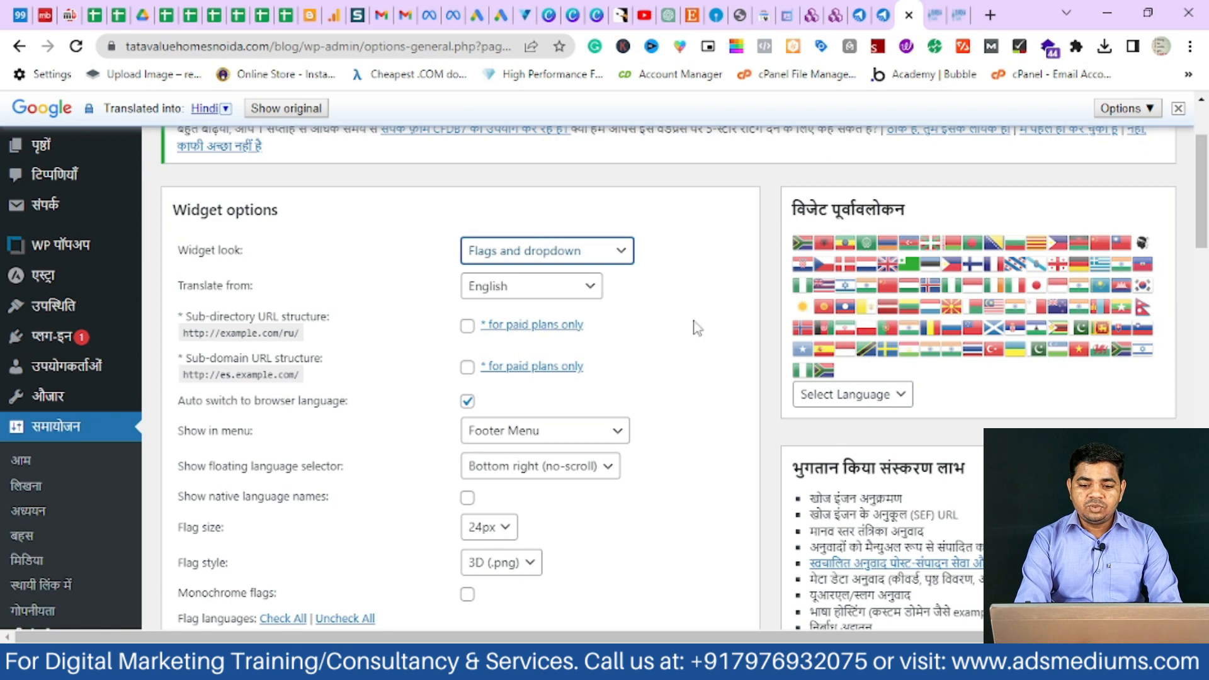
pyautogui.click(862, 402)
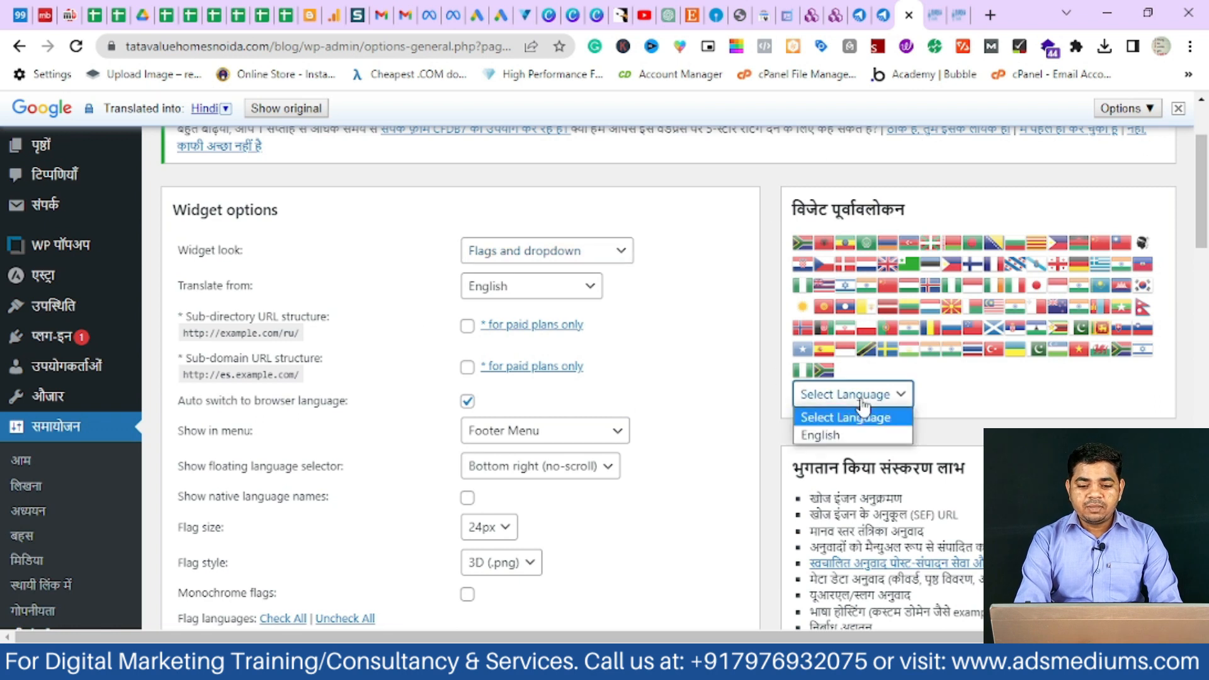
pyautogui.click(849, 435)
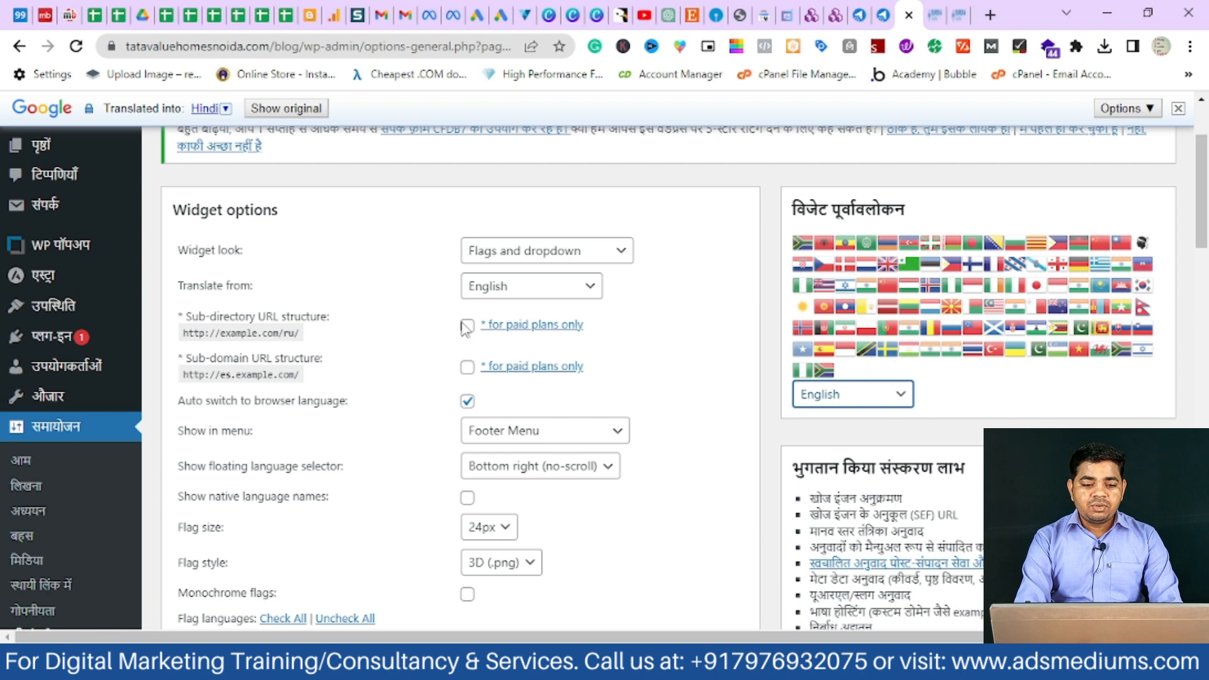
# - Try the paid sub-directory and sub-domain URL structure options one after the other, turning each off again
pyautogui.moveTo(186, 318); pyautogui.dragTo(334, 320)
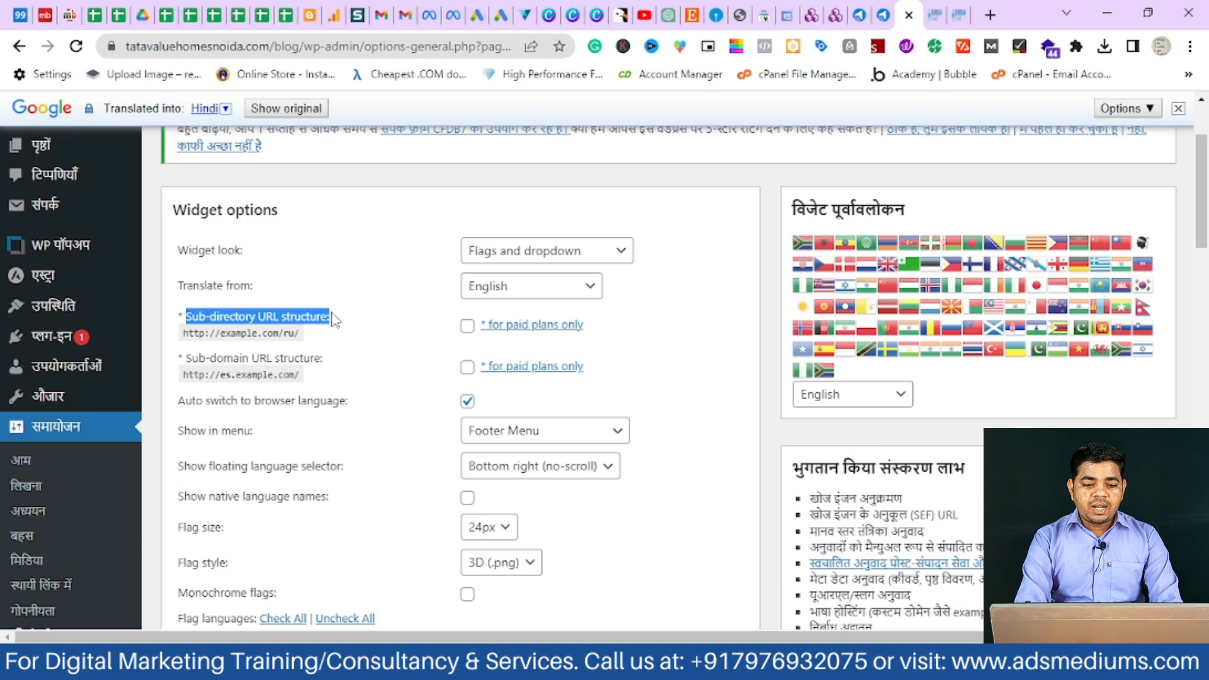
pyautogui.click(467, 326)
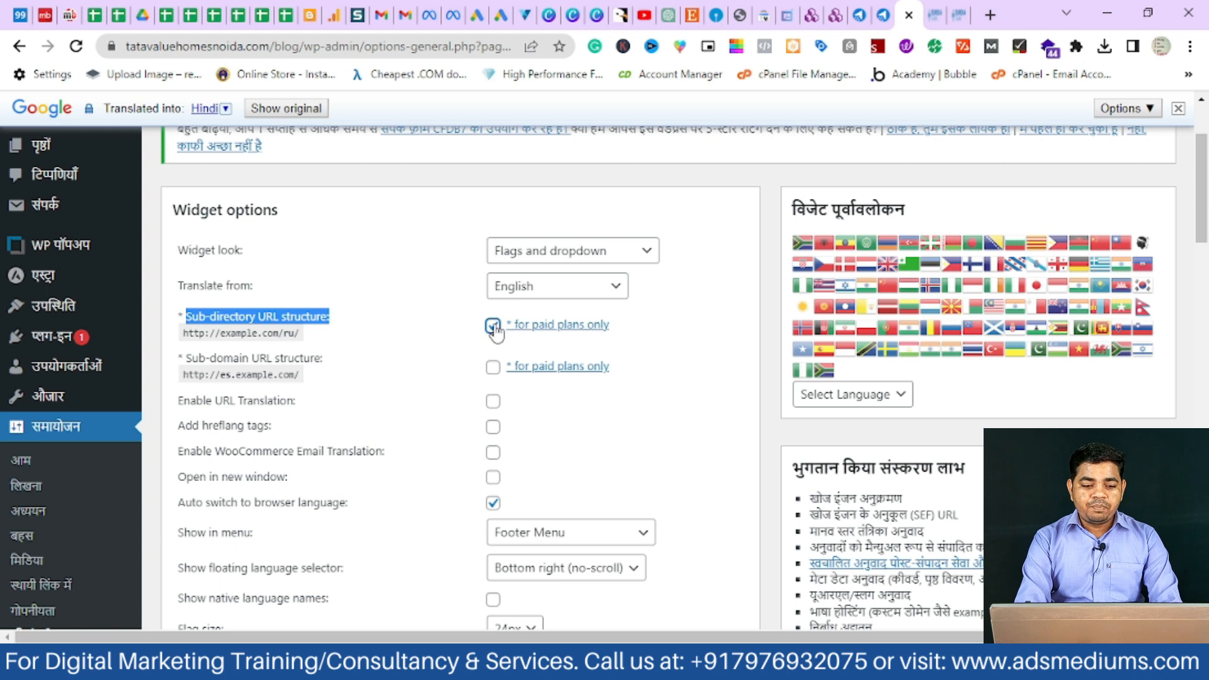
pyautogui.click(493, 326)
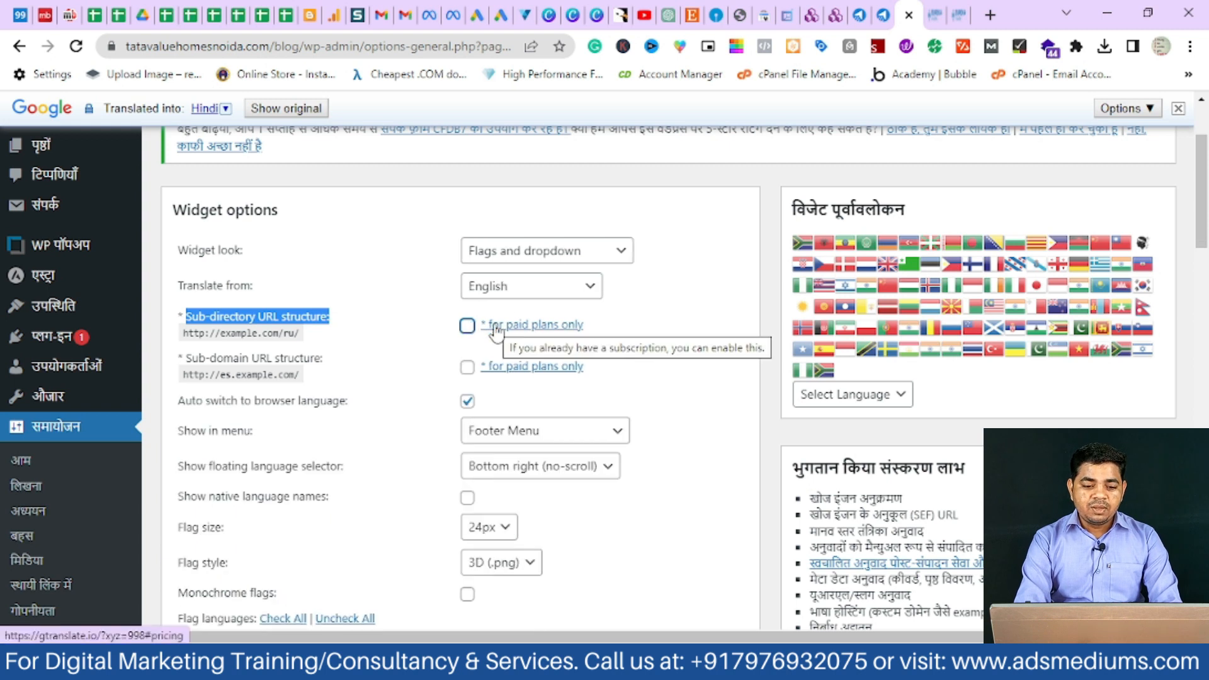
pyautogui.click(467, 368)
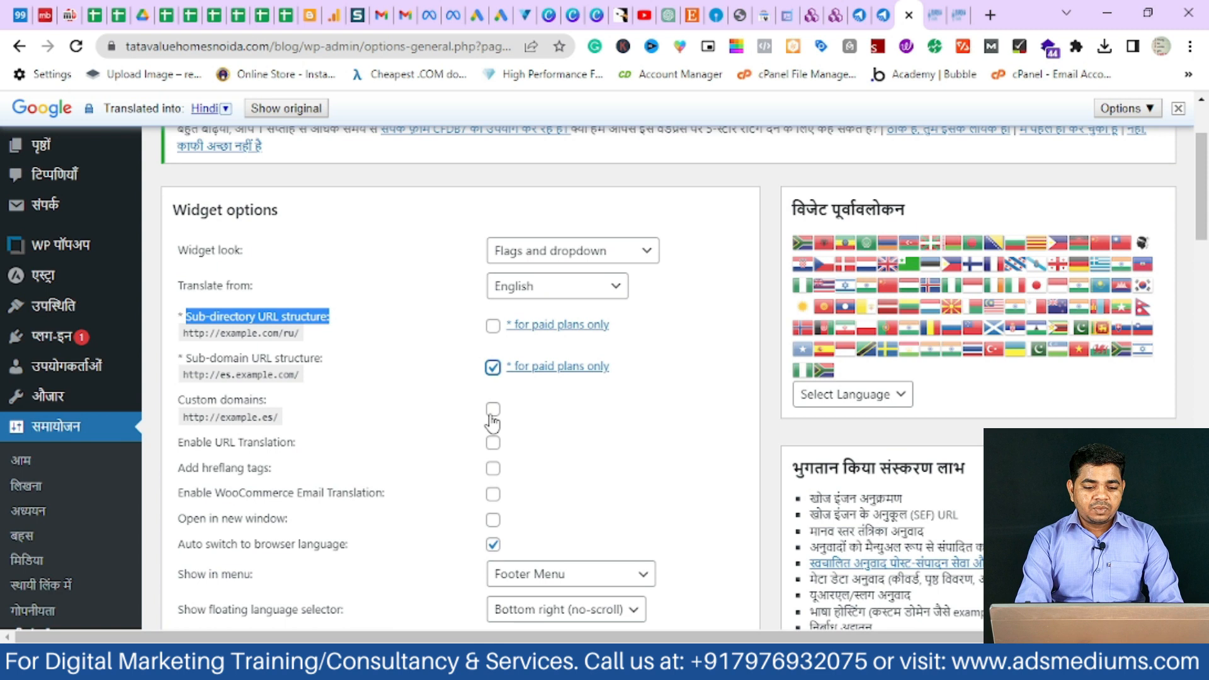
pyautogui.click(493, 367)
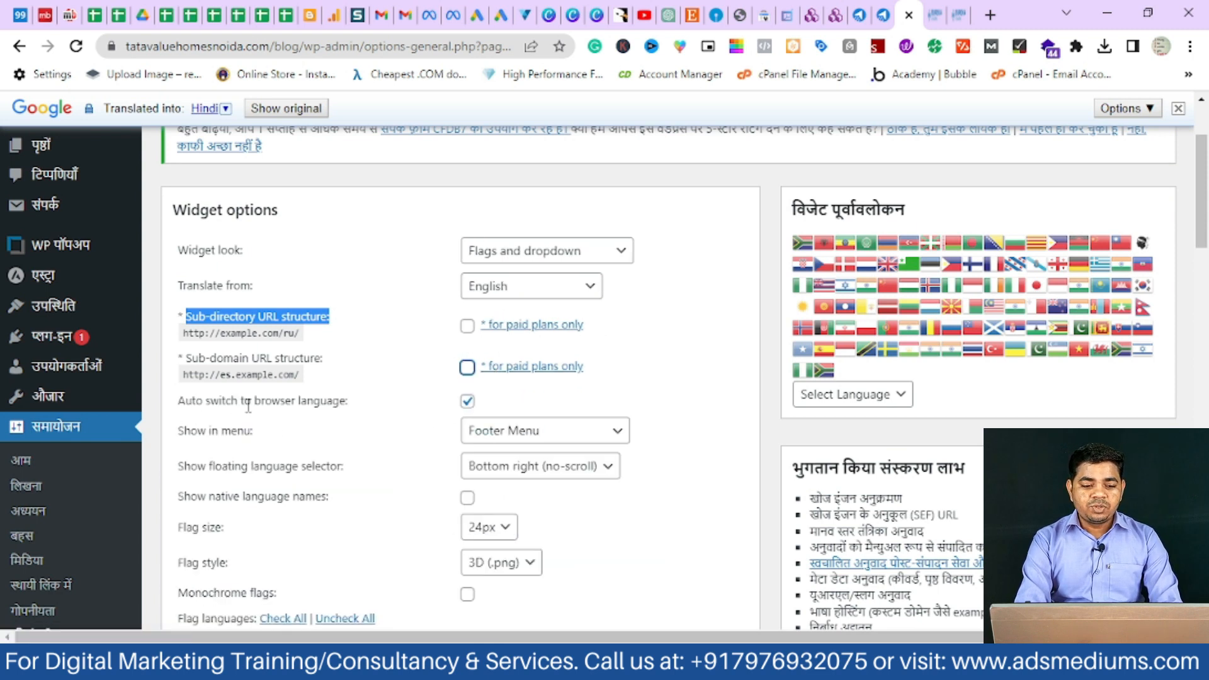
# - Disable automatic switching to the browser language and show the language widget in the Off-Canvas Menu
pyautogui.click(469, 403)
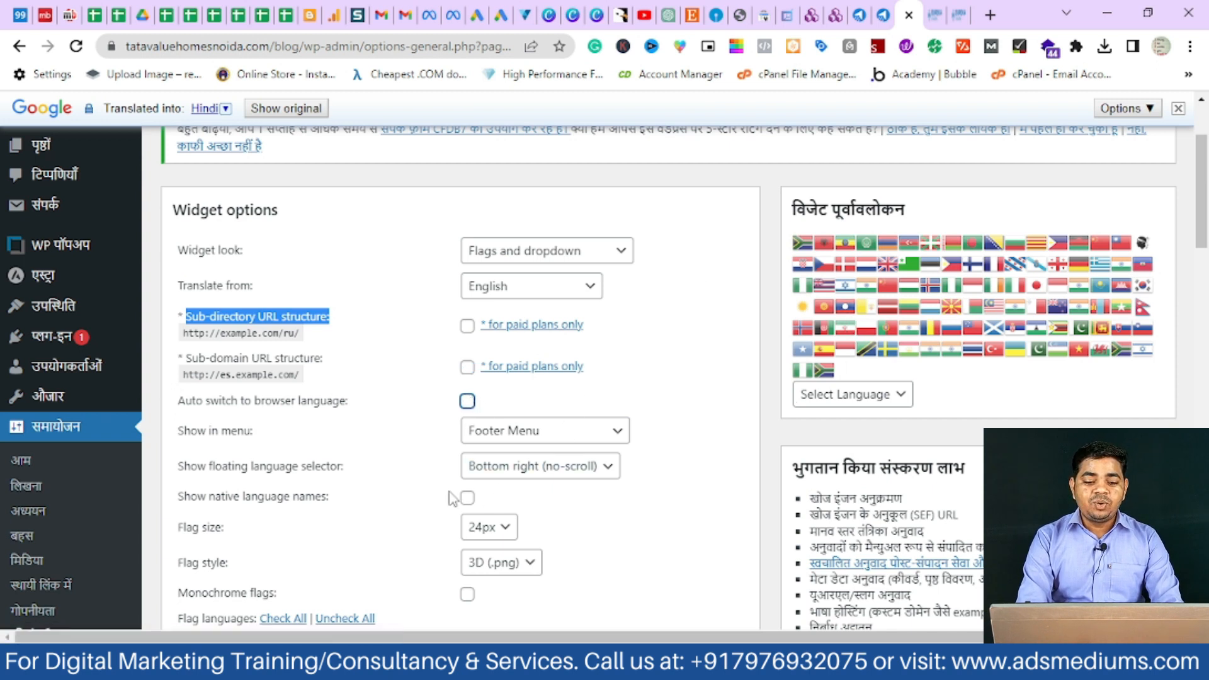
pyautogui.moveTo(179, 434); pyautogui.dragTo(251, 431)
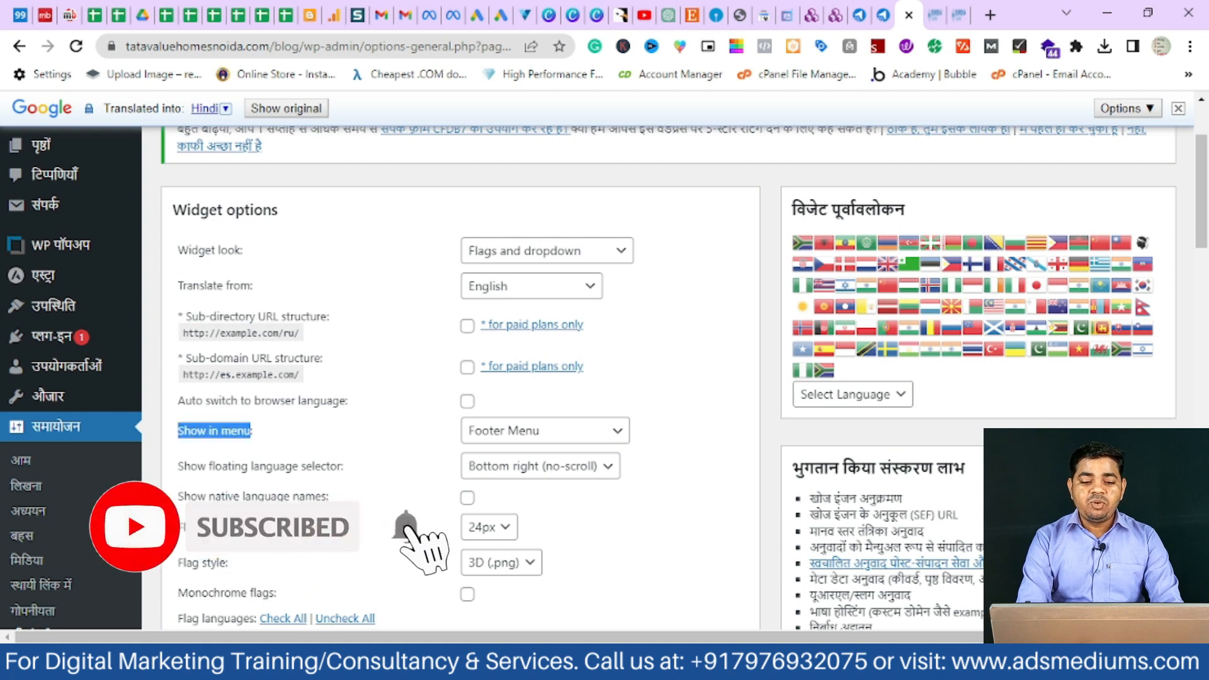
pyautogui.click(612, 433)
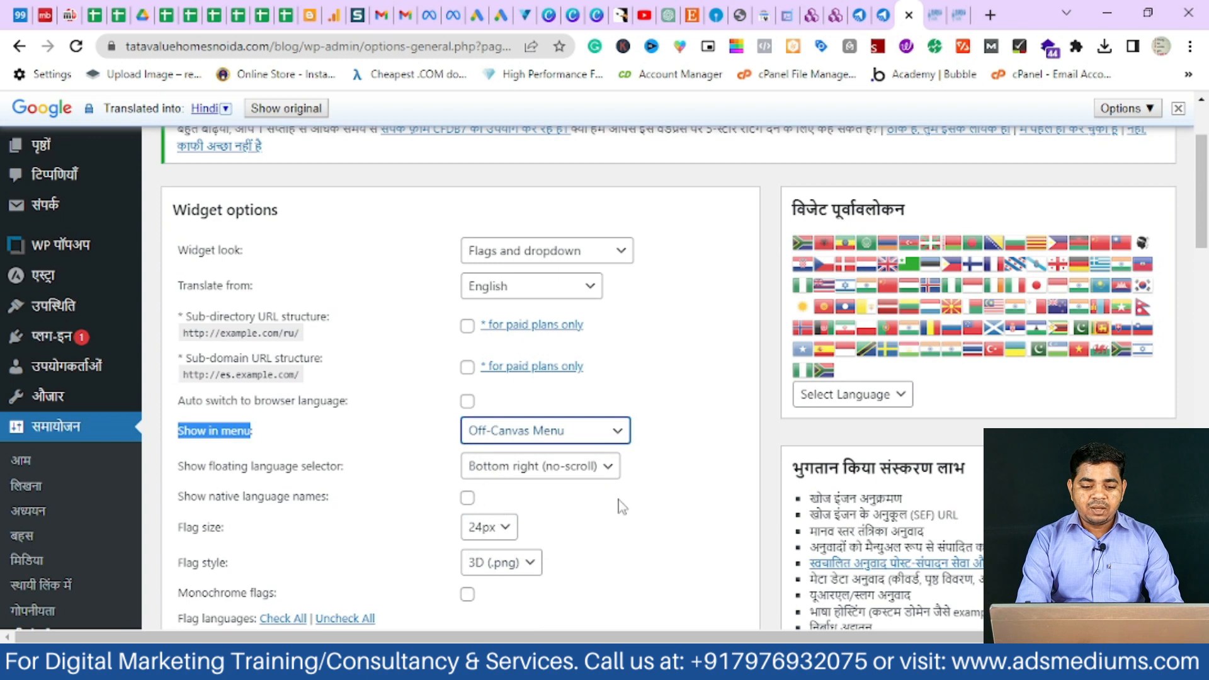
# - Enable native language names for the widget and review the list of flag languages down to the alternative flags
pyautogui.click(182, 468)
pyautogui.moveTo(182, 467); pyautogui.dragTo(320, 471)
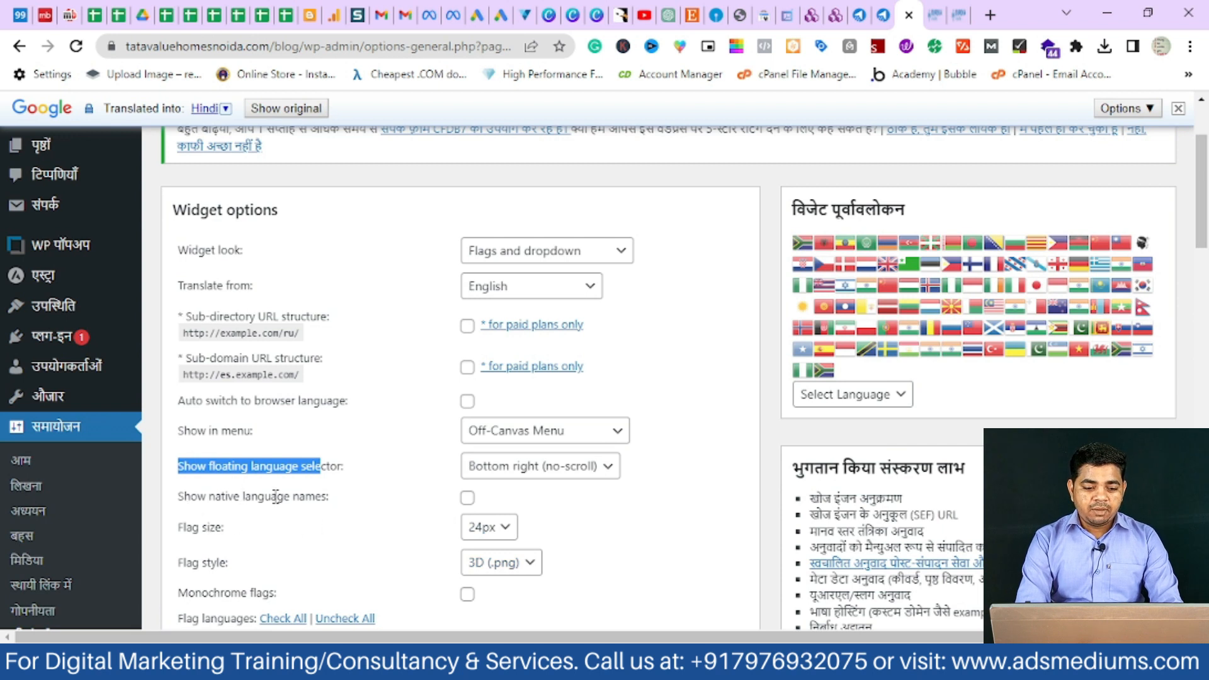
pyautogui.click(468, 498)
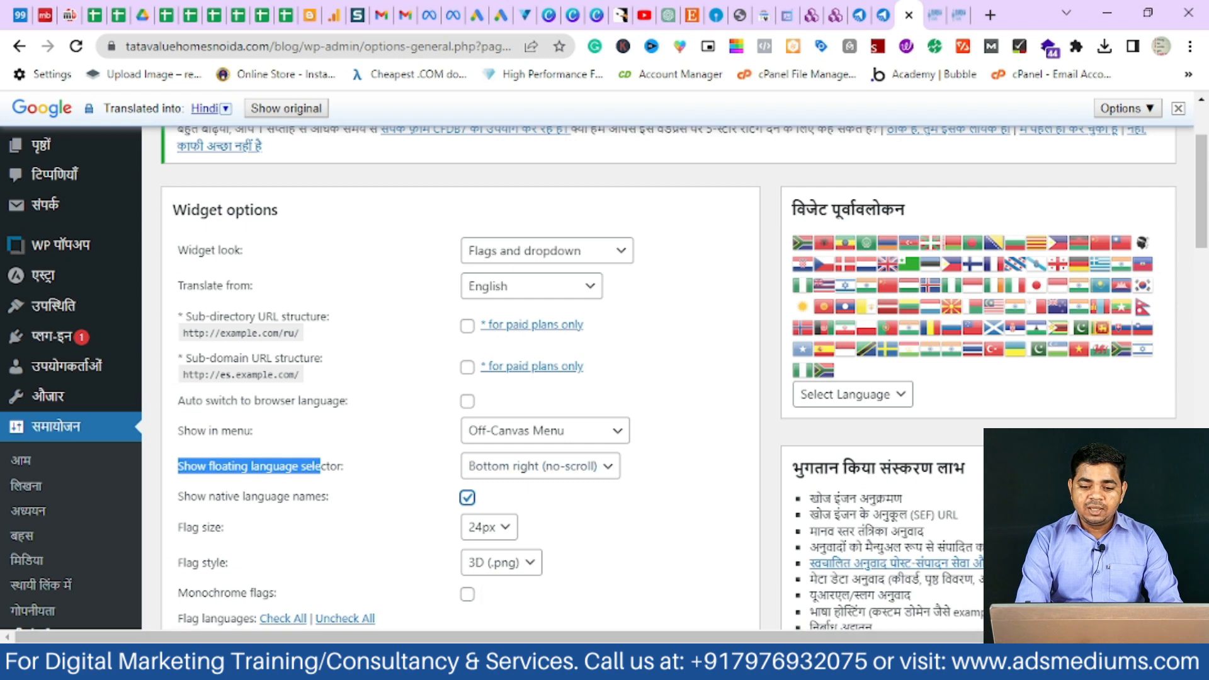
pyautogui.scroll(-7, 1206, 238)
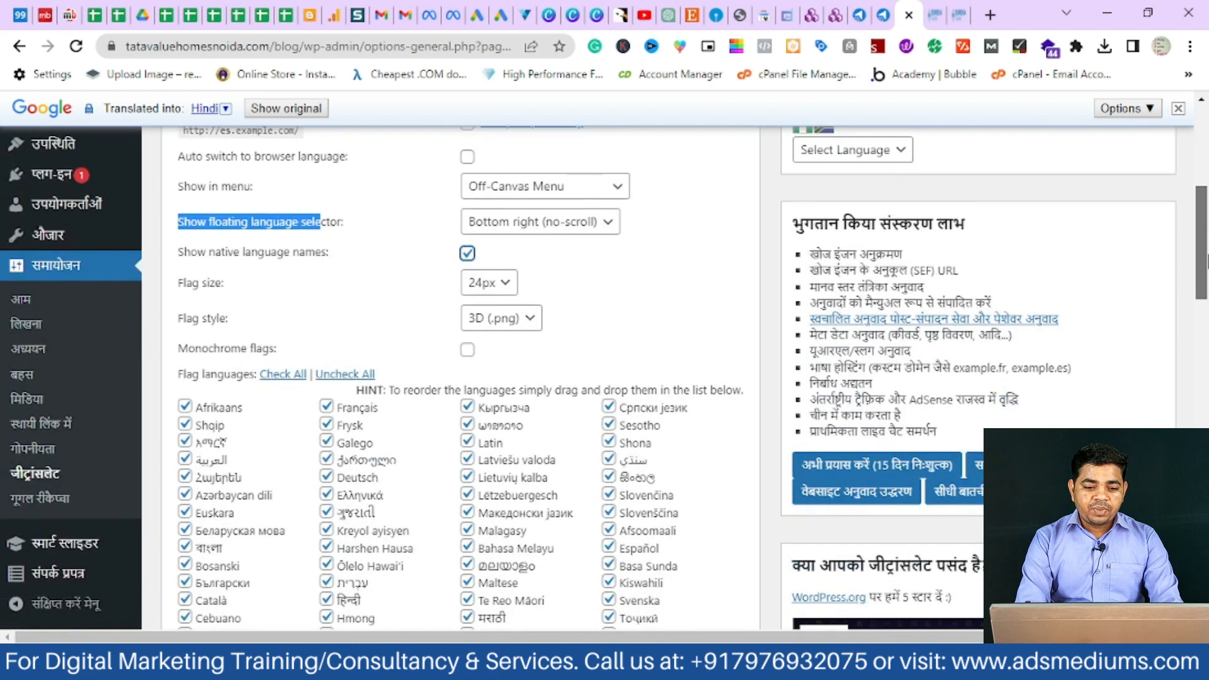
pyautogui.scroll(-1, 1205, 296)
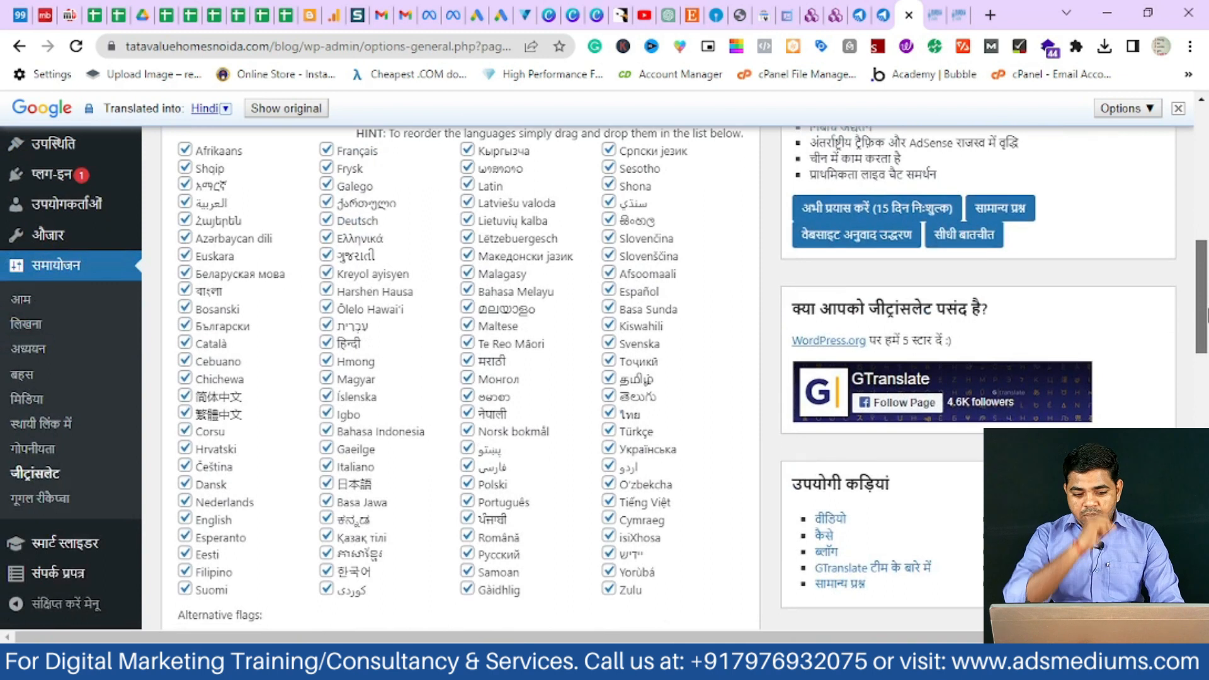
pyautogui.scroll(-4, 1205, 318)
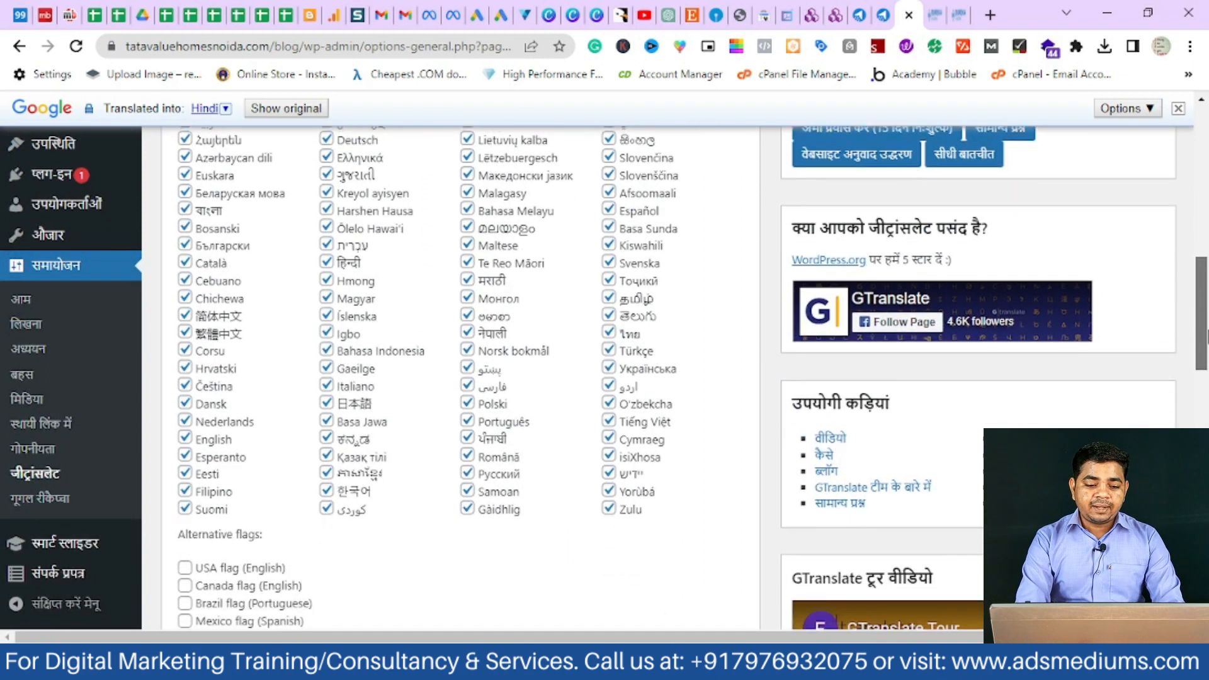
# - Review the remaining GTranslate language options down to the widget code and save the changes
pyautogui.scroll(-3, 1206, 368)
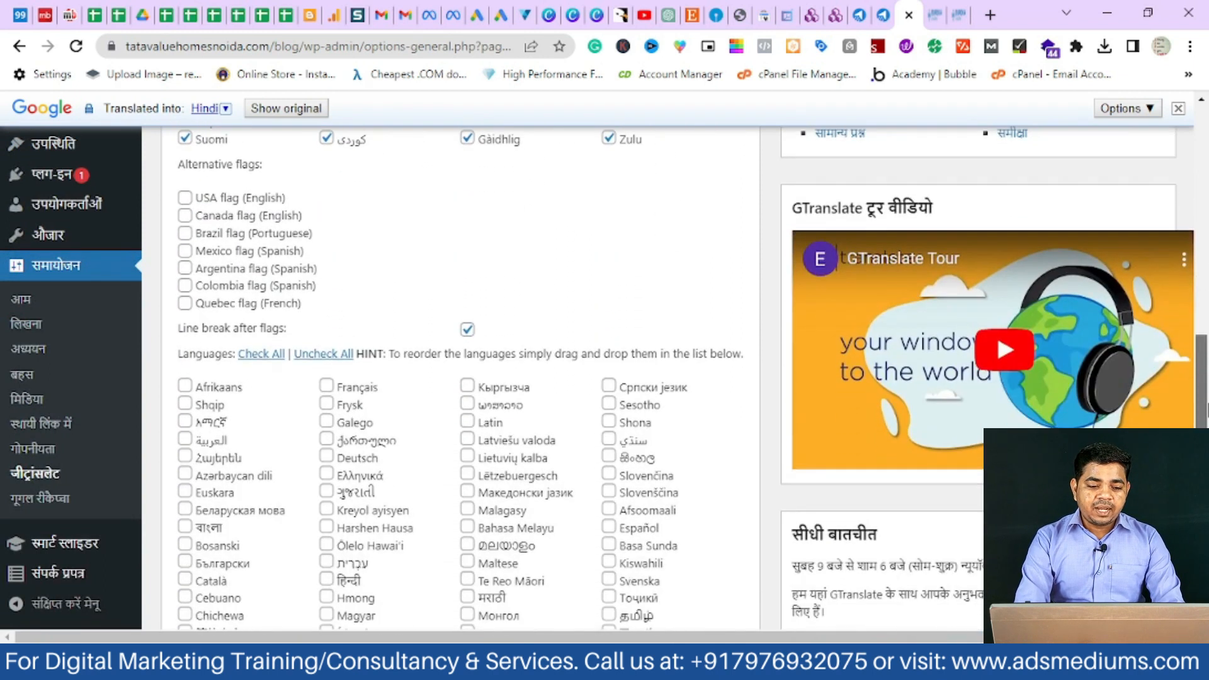
pyautogui.scroll(-4, 693, 378)
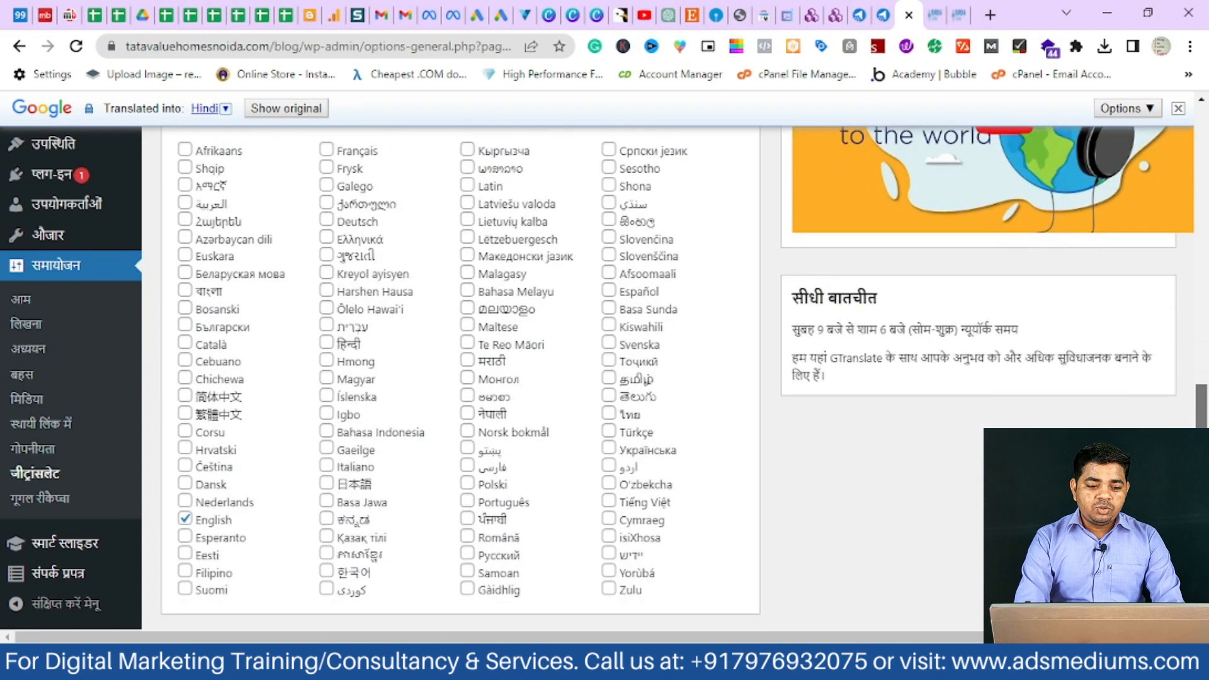
pyautogui.scroll(-4, 1179, 378)
pyautogui.scroll(10, 1179, 378)
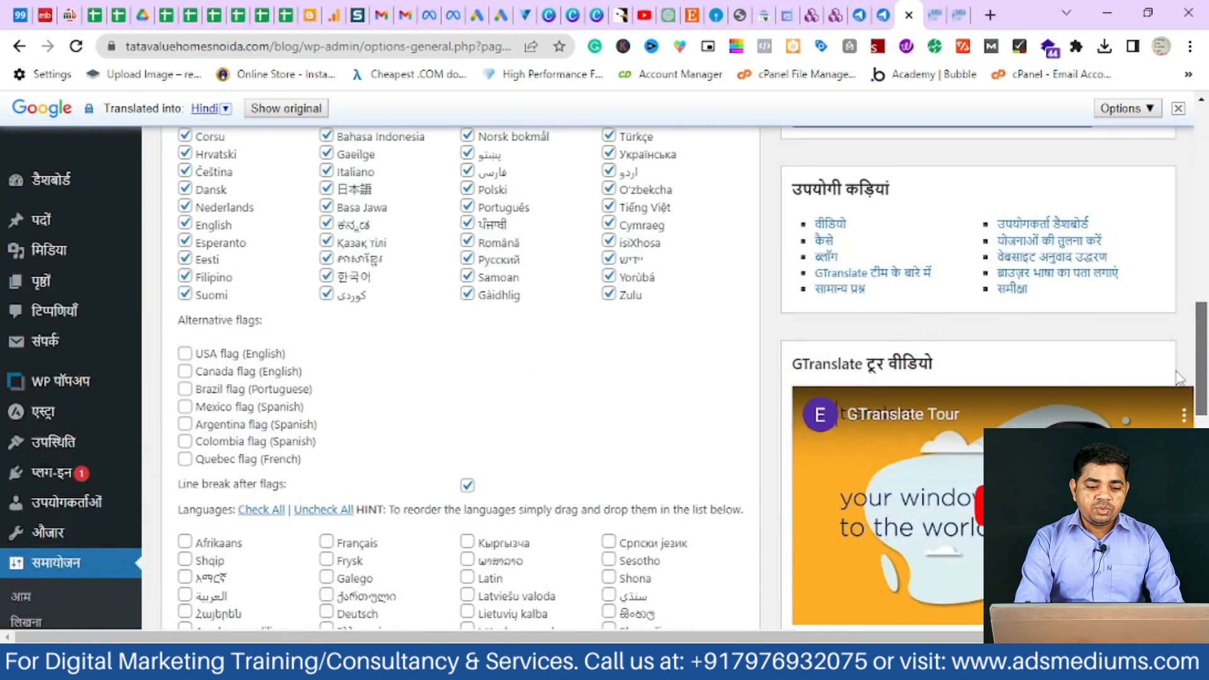
pyautogui.scroll(-10, 1179, 377)
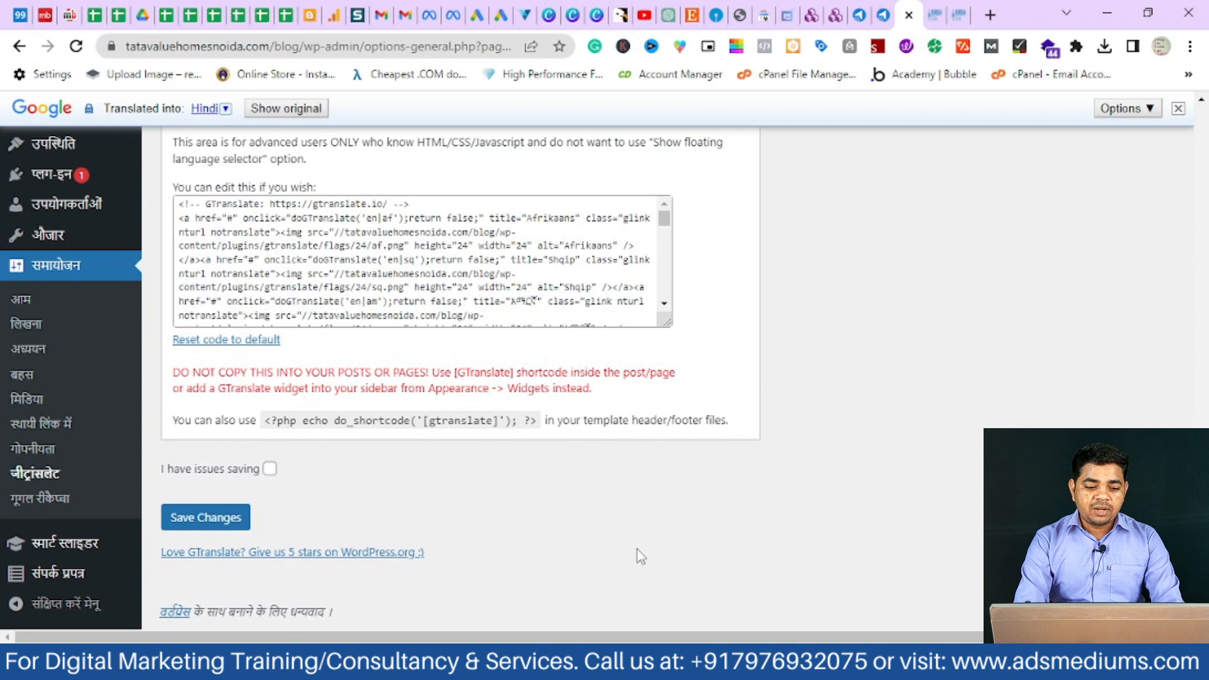
pyautogui.click(192, 521)
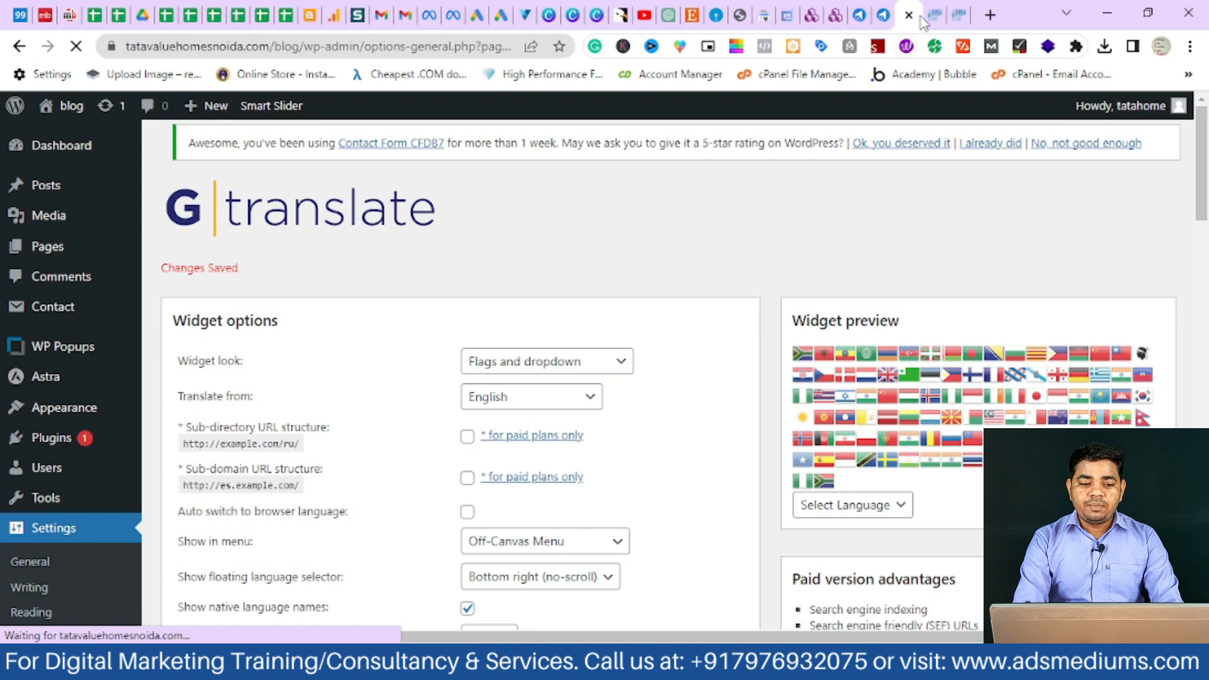
# - Reload the blog's front page, go to the language widget in the footer, and dismiss the contact form popup
pyautogui.click(958, 15)
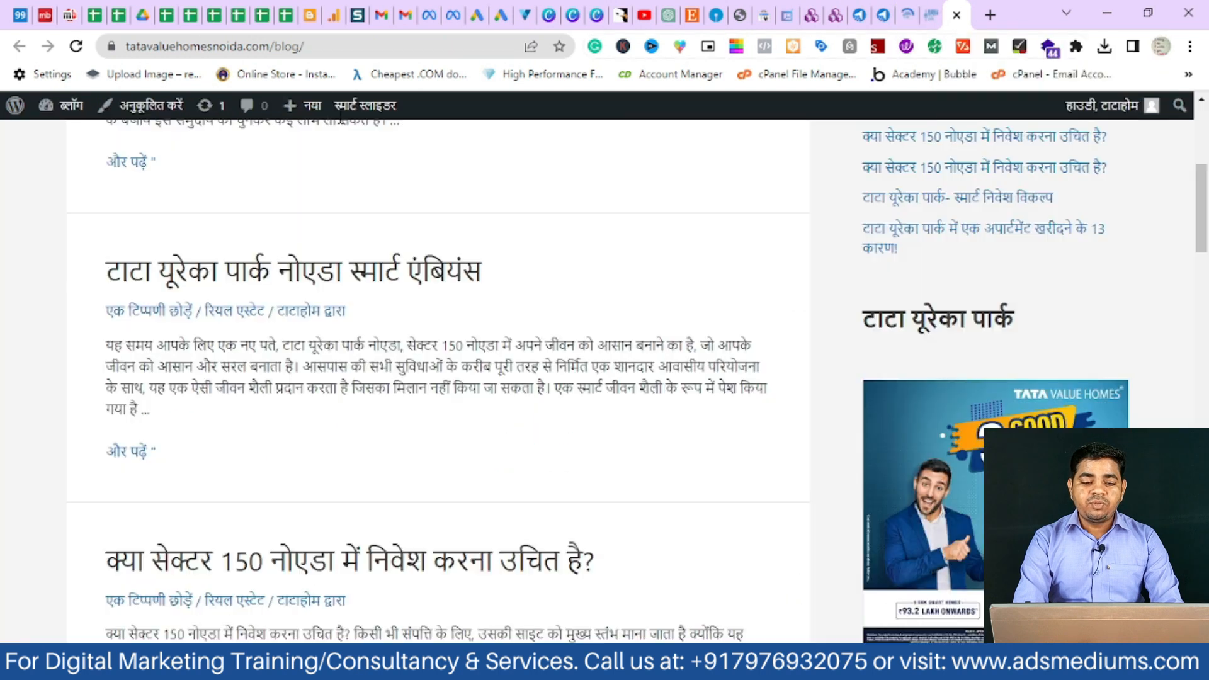
pyautogui.click(76, 47)
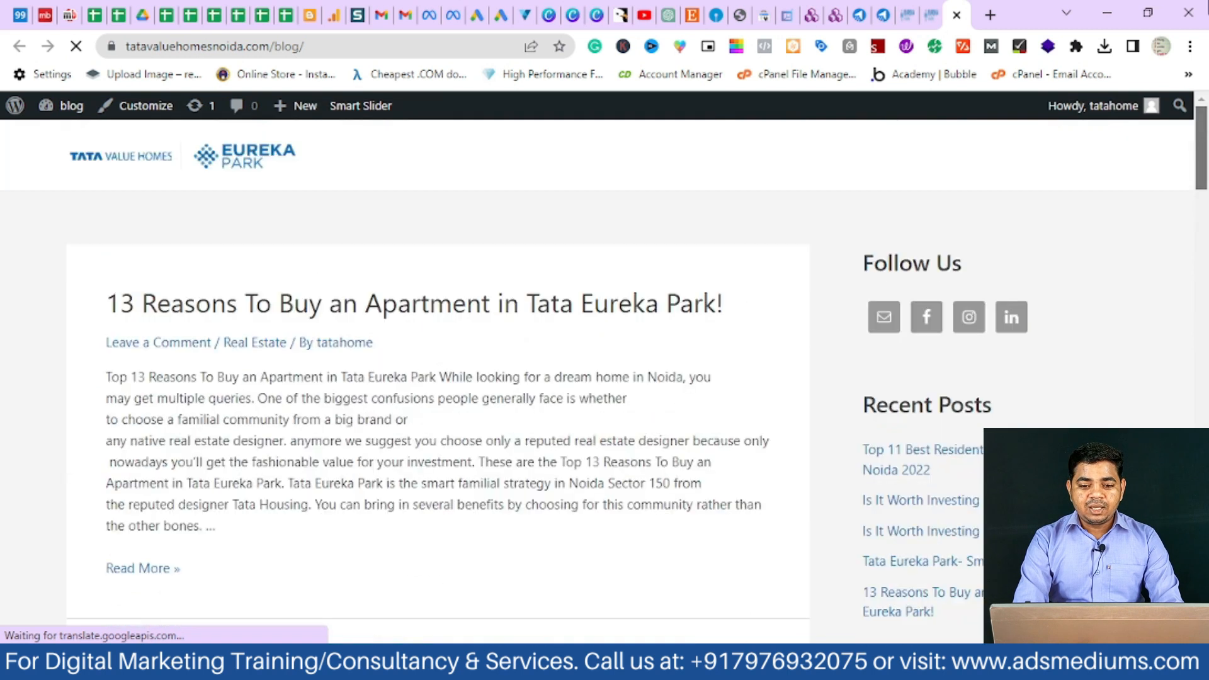
pyautogui.moveTo(1201, 148); pyautogui.dragTo(1201, 576)
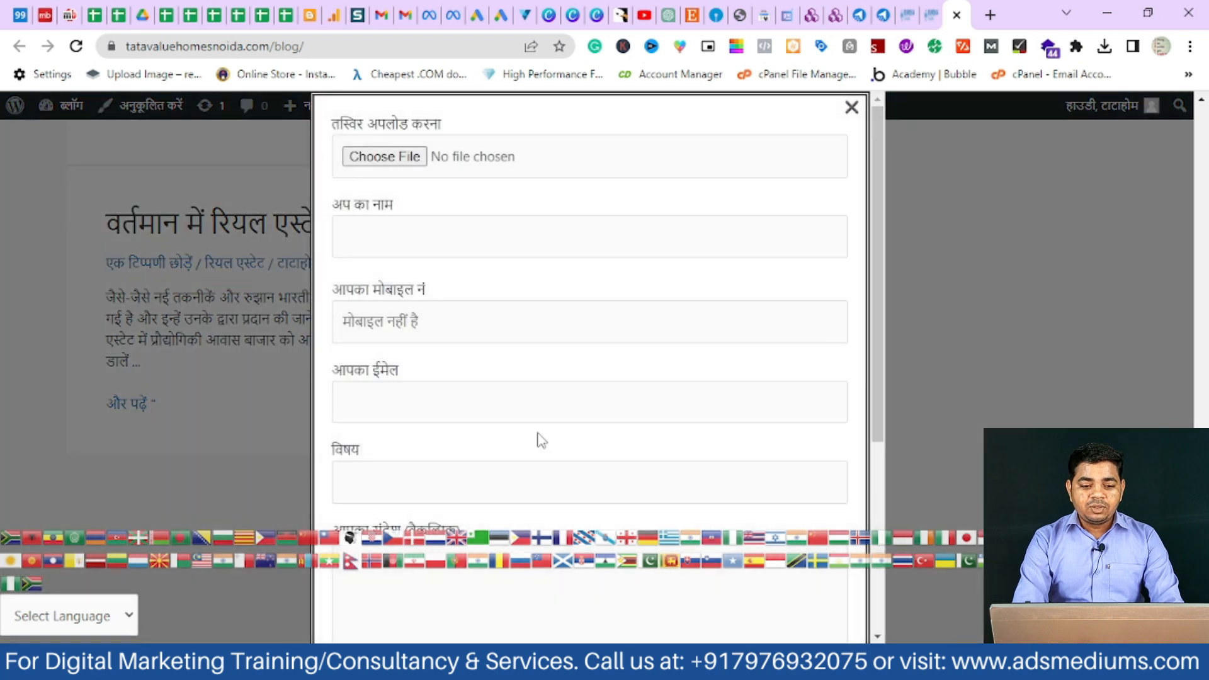
pyautogui.click(852, 109)
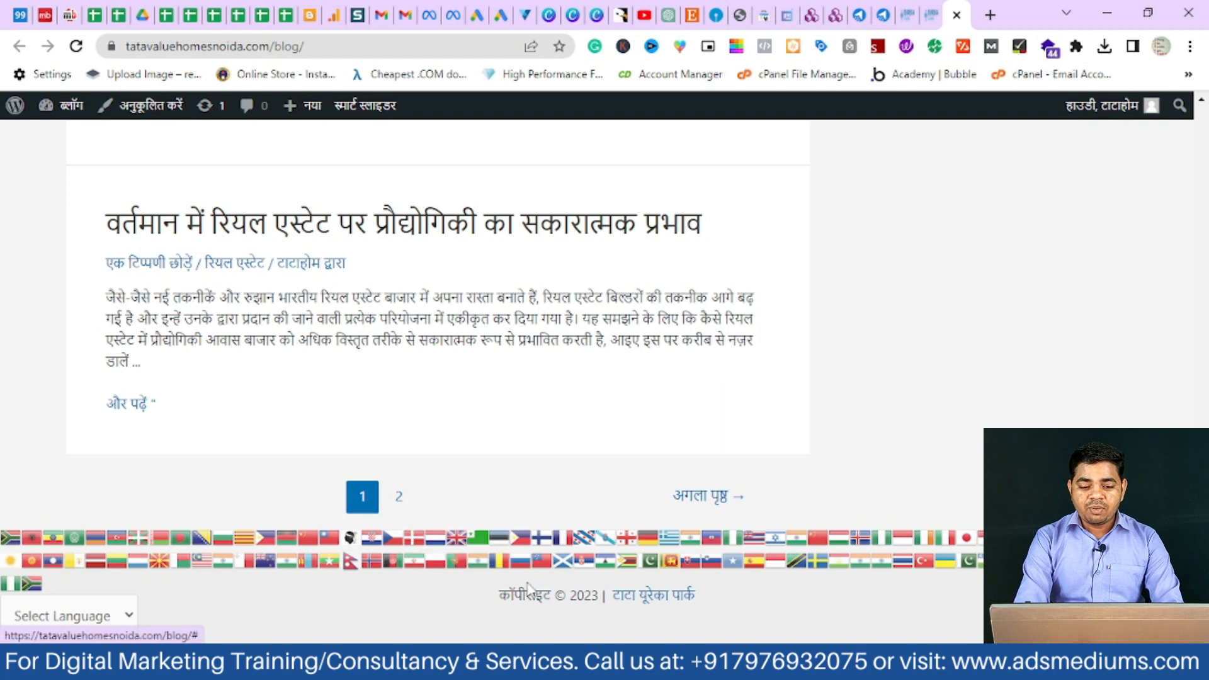
# - Translate the blog into Sindhi with its flag in the footer widget and check the posts up to the page header
pyautogui.click(650, 562)
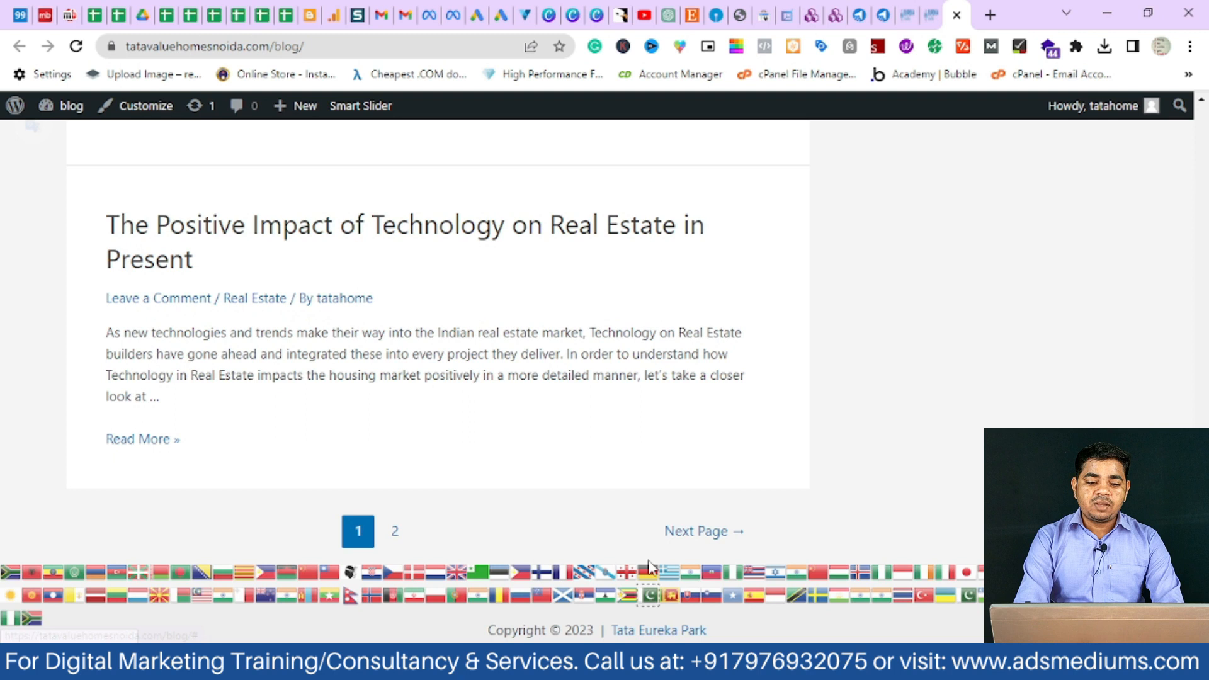
pyautogui.tripleClick(250, 365)
pyautogui.click(1013, 443)
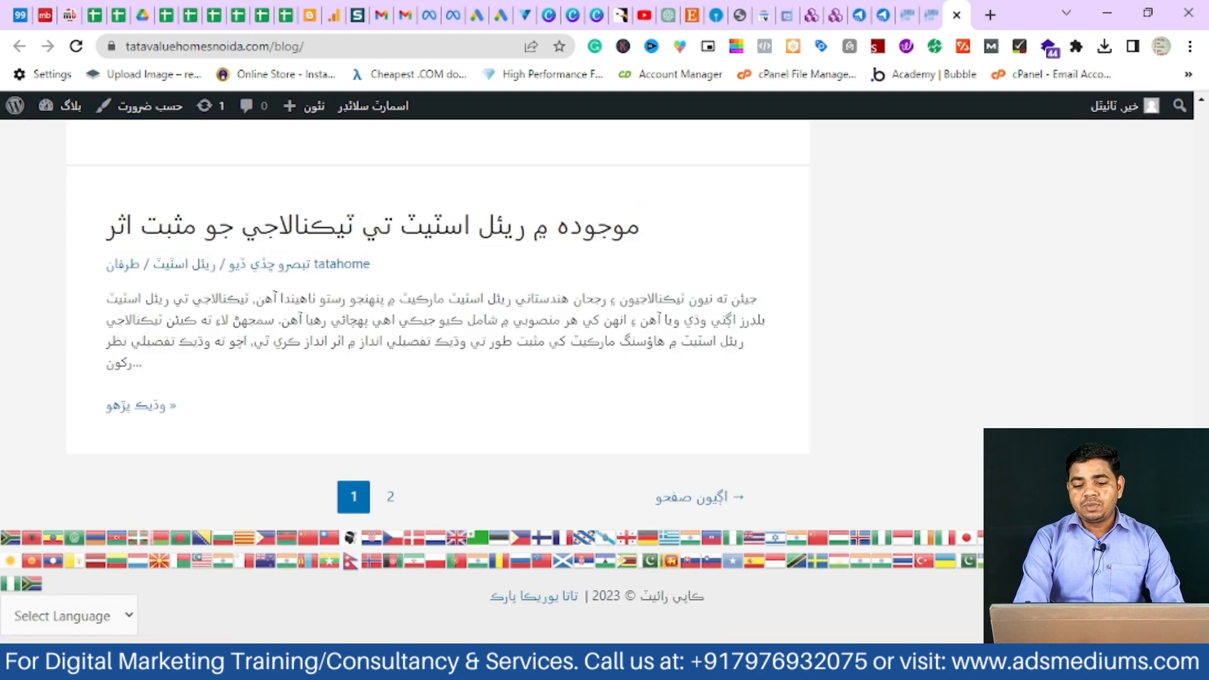
pyautogui.scroll(20, 441, 378)
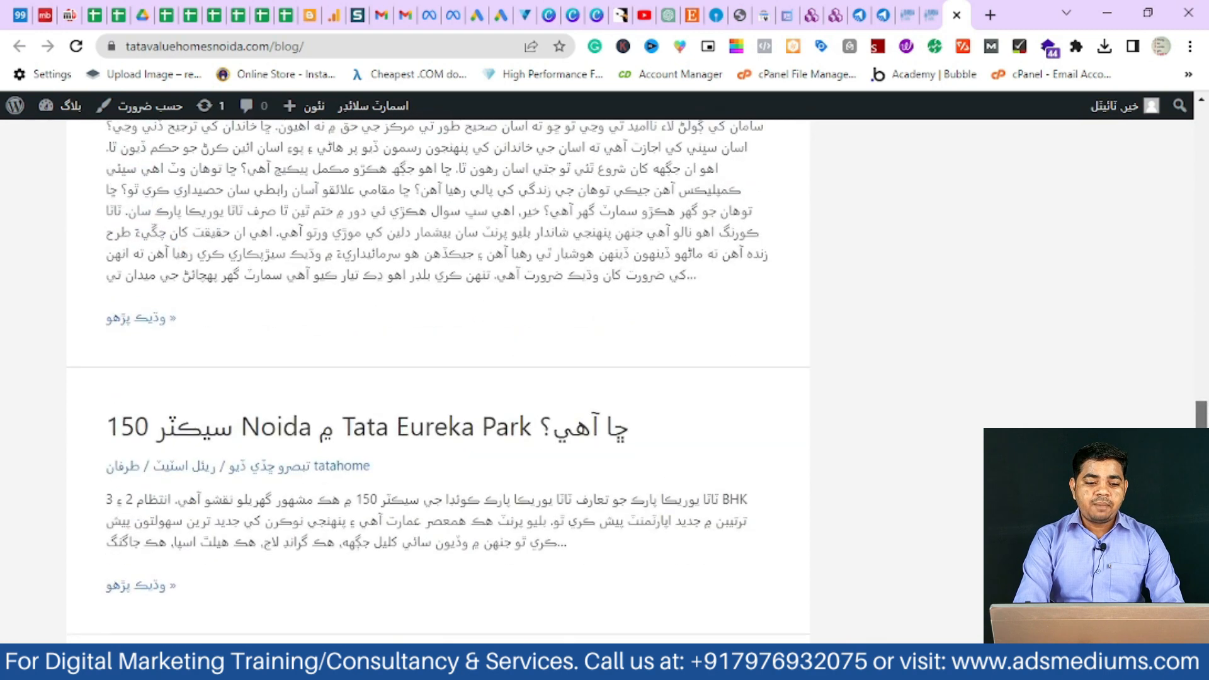
pyautogui.scroll(15, 1144, 238)
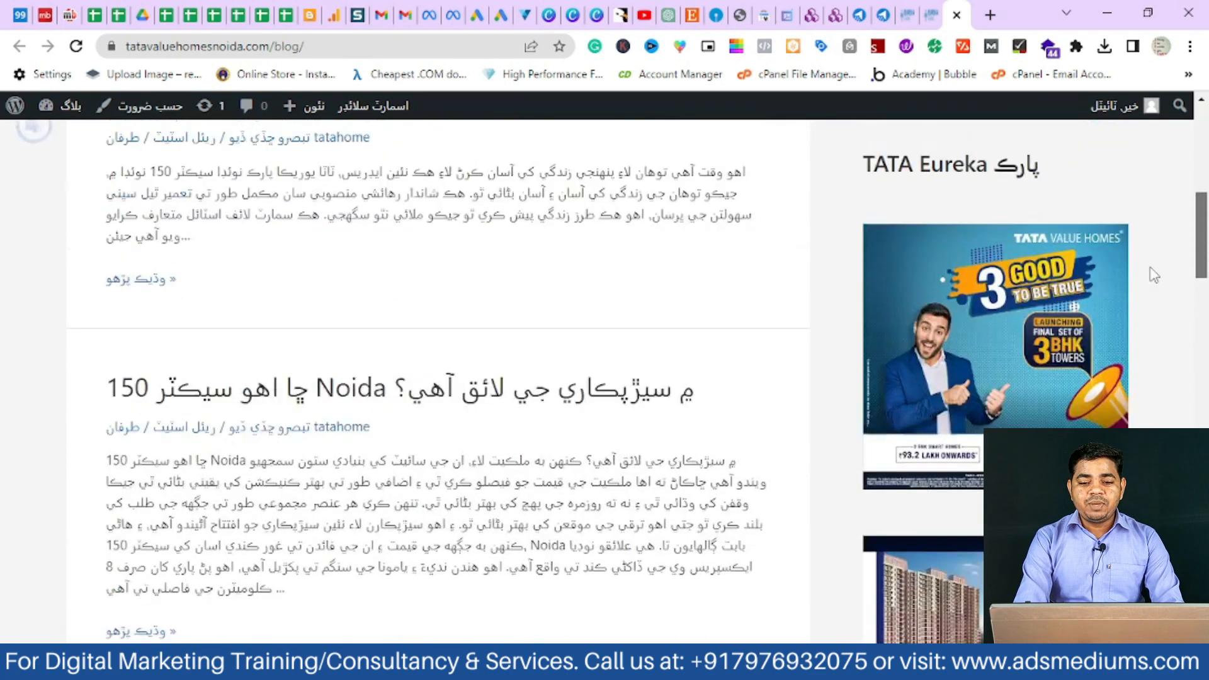
pyautogui.scroll(10, 1145, 238)
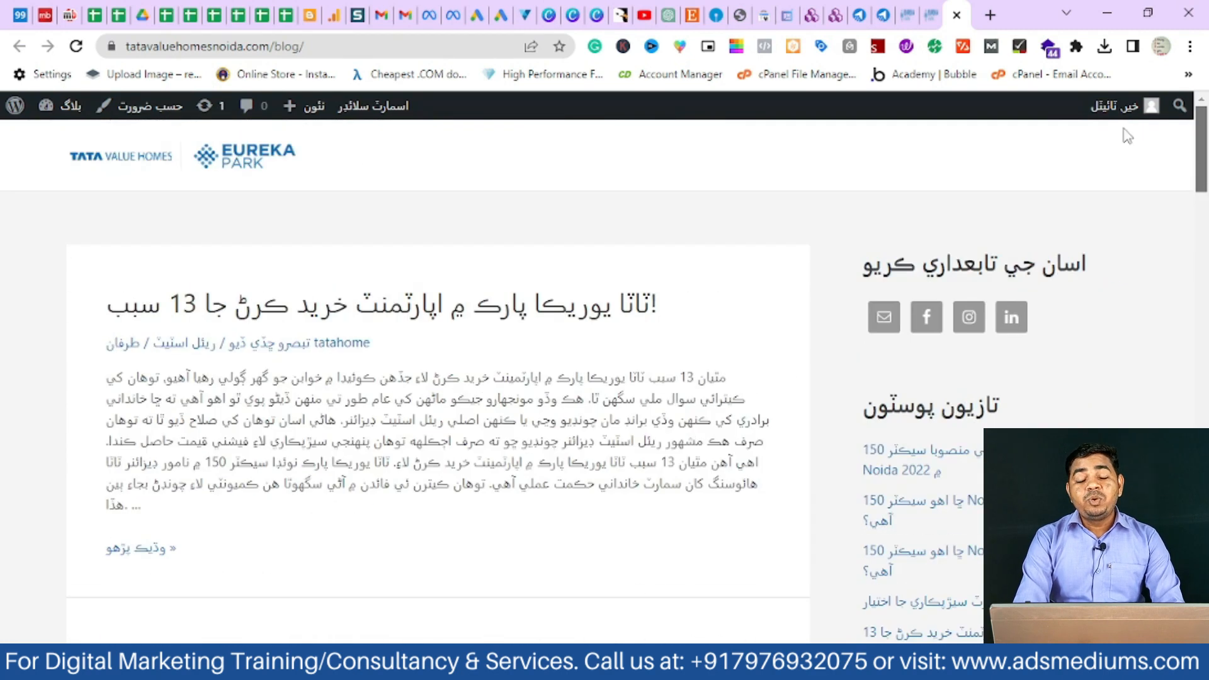
pyautogui.scroll(-20, 1127, 136)
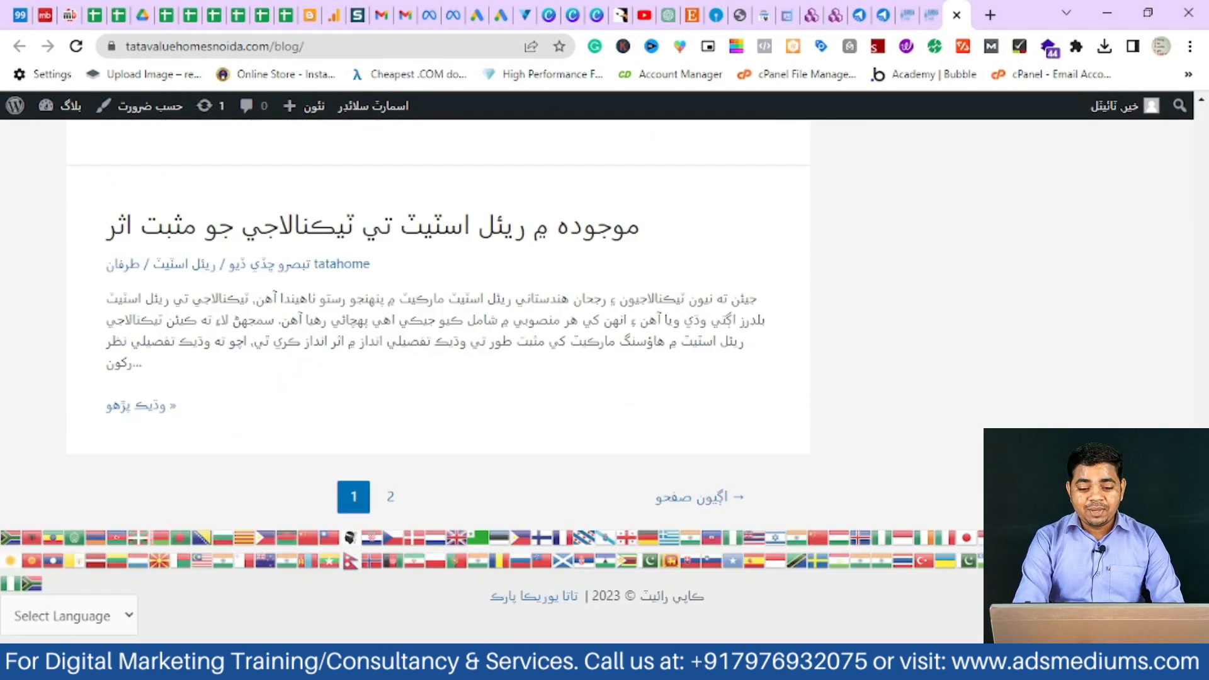
# - Translate the blog into Sinhala with the Sri Lankan flag and check the posts up to the page header
pyautogui.click(672, 561)
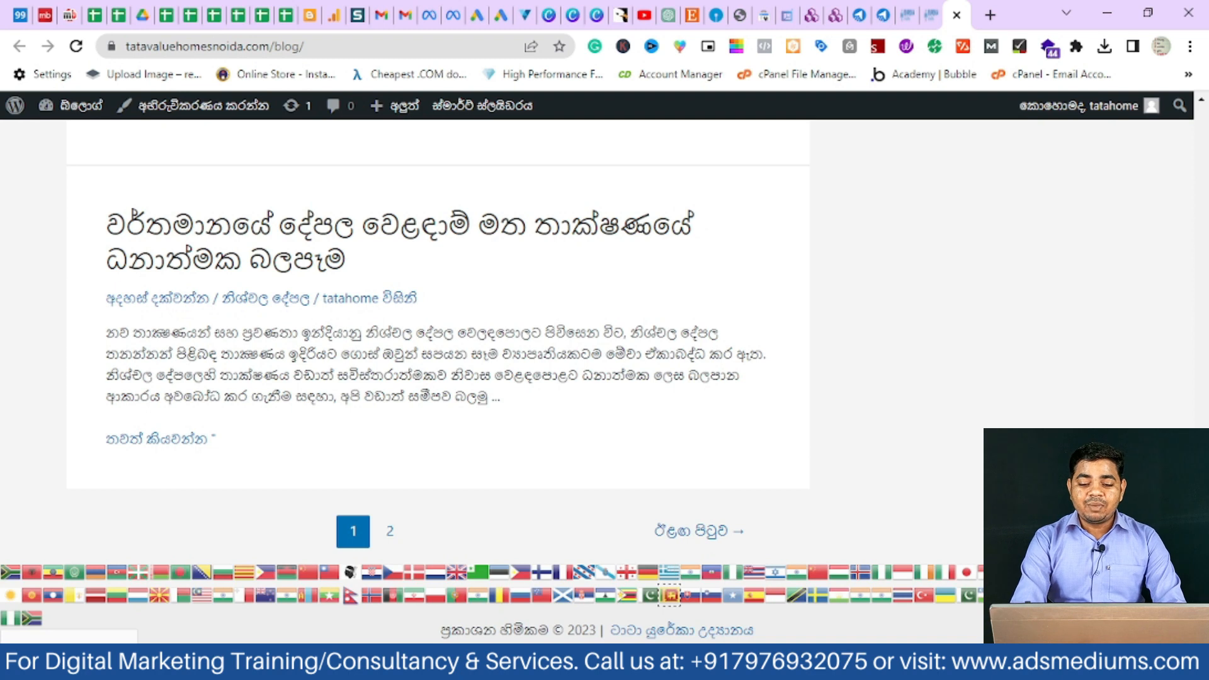
pyautogui.scroll(15, 1181, 280)
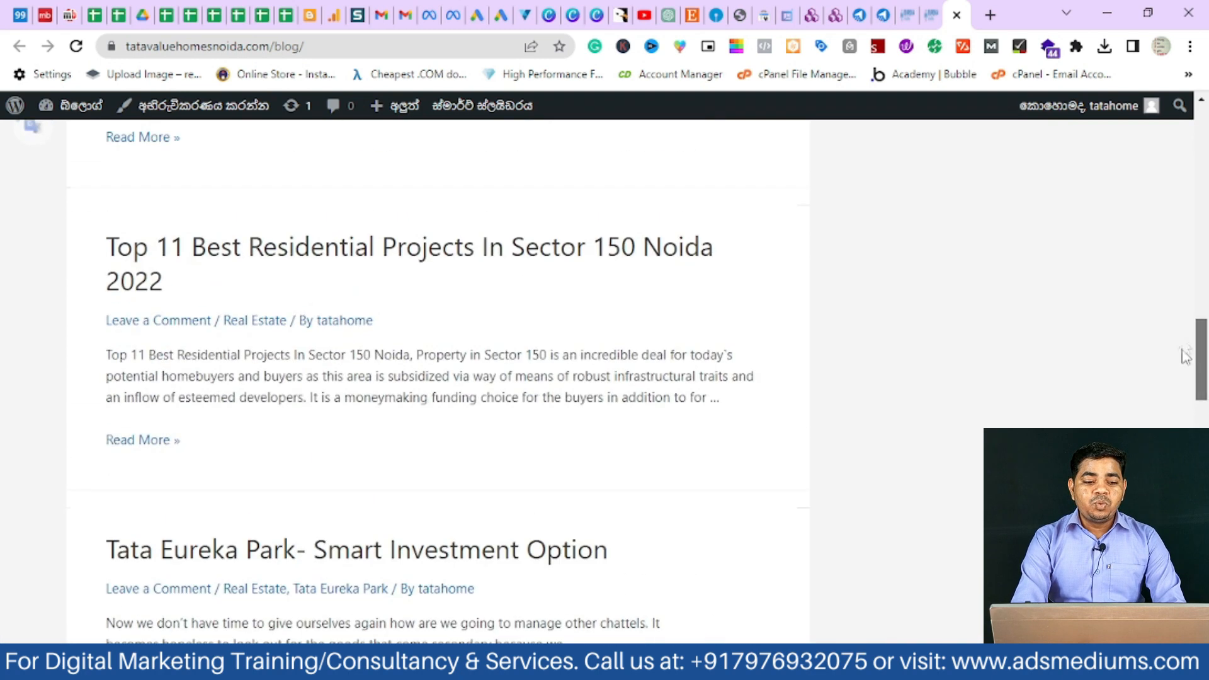
pyautogui.scroll(10, 1181, 279)
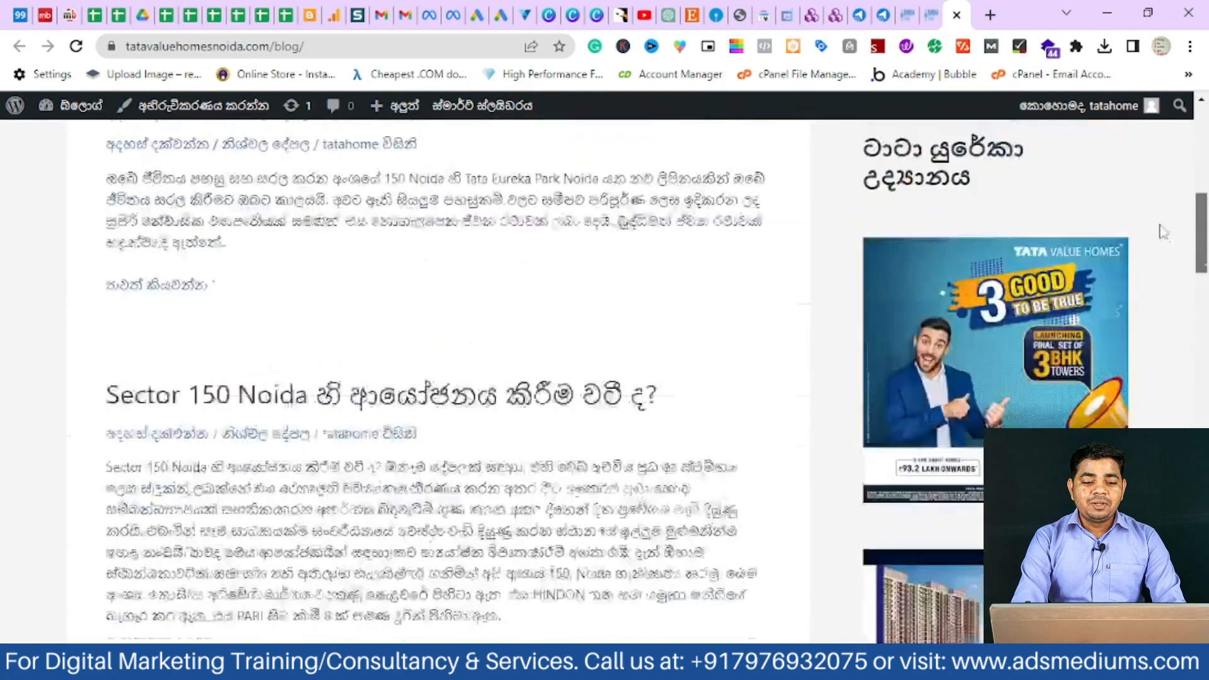
pyautogui.scroll(8, 1160, 214)
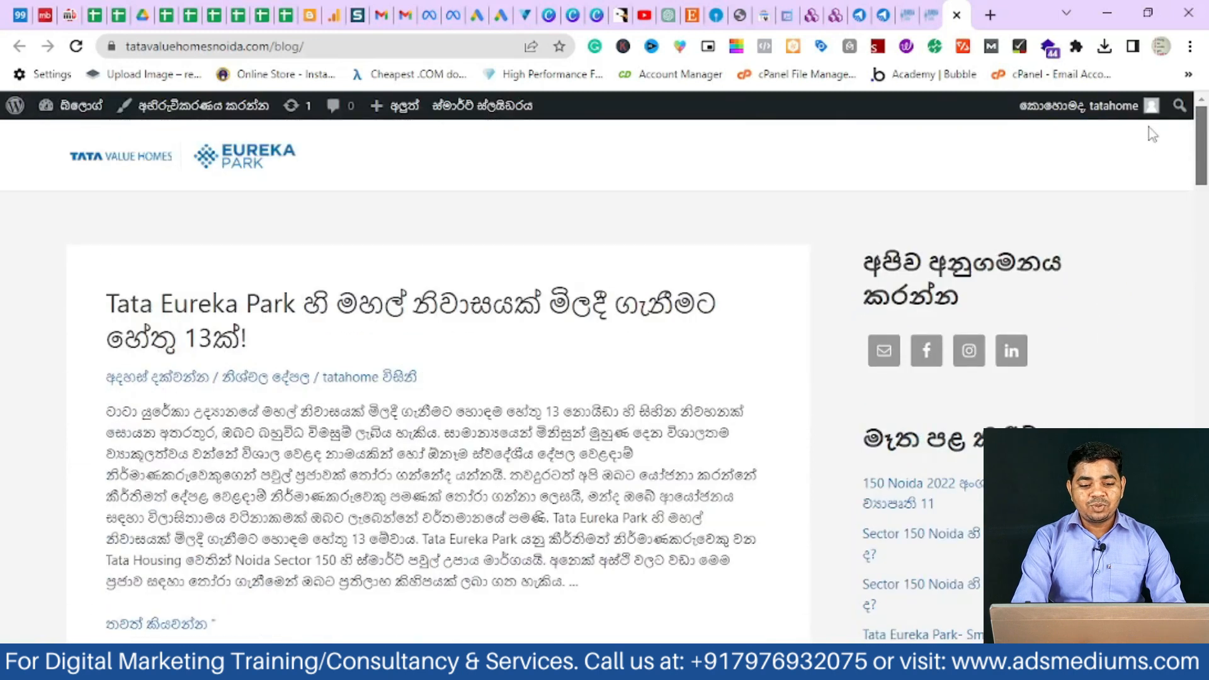
pyautogui.scroll(-15, 1149, 127)
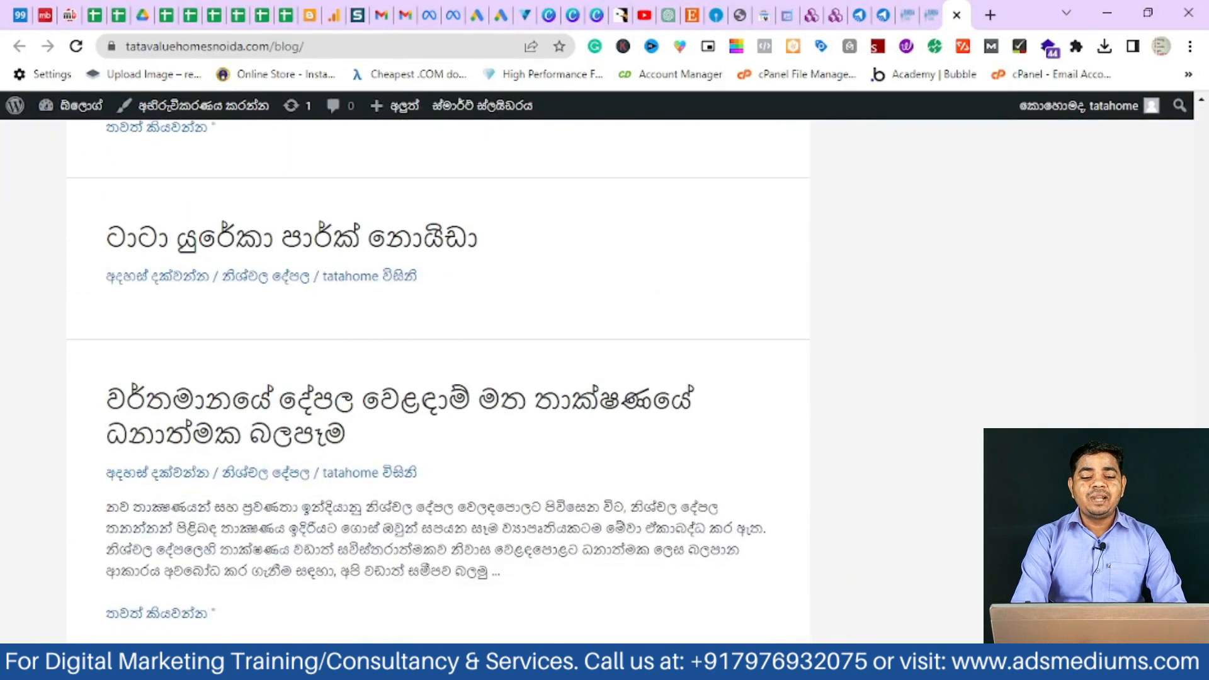
pyautogui.scroll(-3, 437, 378)
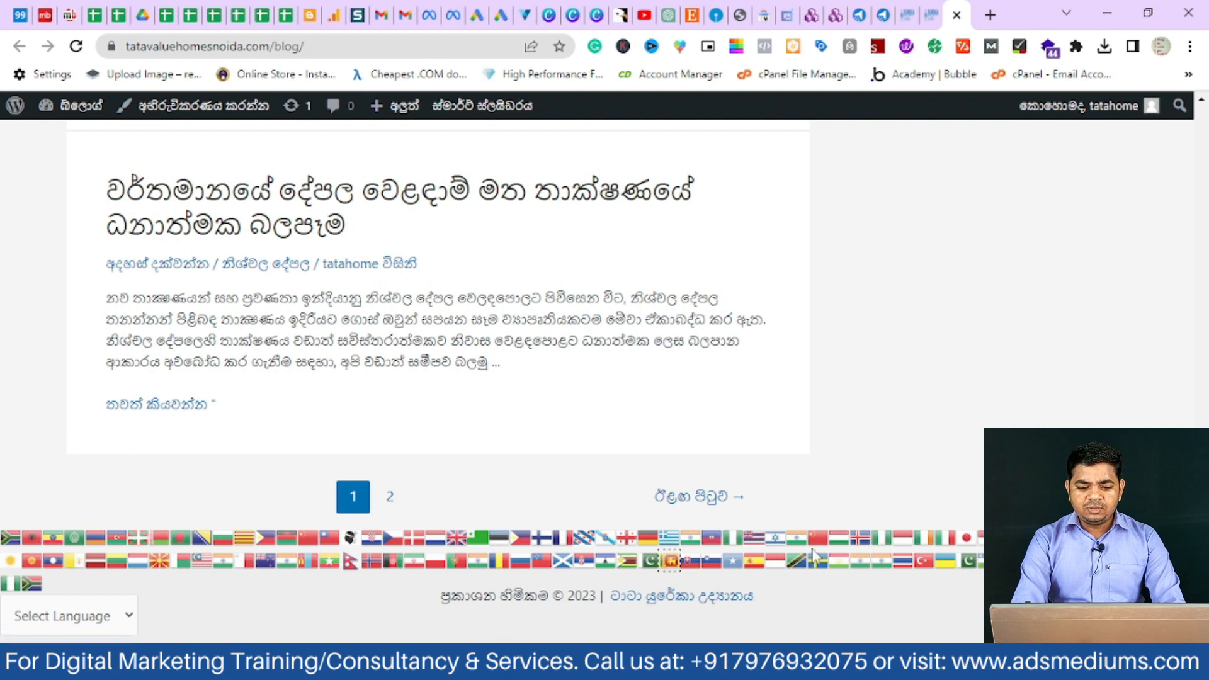
# - Test the French translation of the blog with the French flag in the footer widget
pyautogui.click(565, 547)
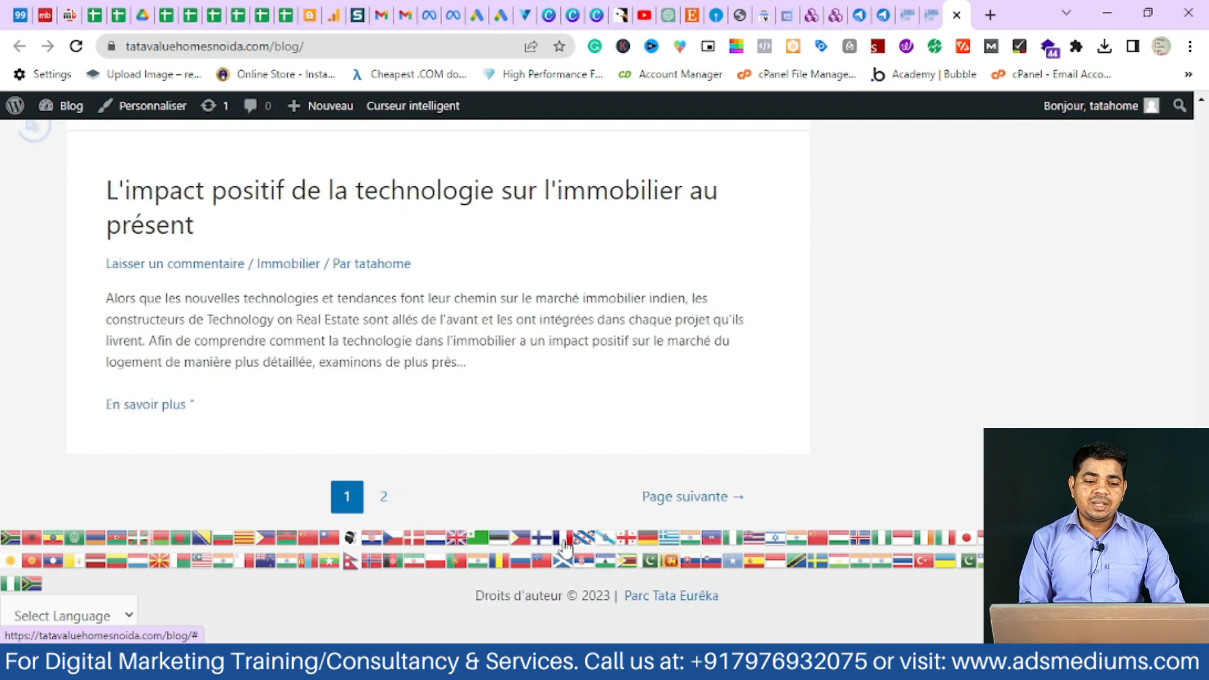
pyautogui.moveTo(1200, 585)
pyautogui.mouseDown()
pyautogui.moveTo(1194, 217)
pyautogui.moveTo(1179, 145)
pyautogui.moveTo(1185, 205)
pyautogui.moveTo(1193, 122)
pyautogui.moveTo(1200, 567)
pyautogui.mouseUp()
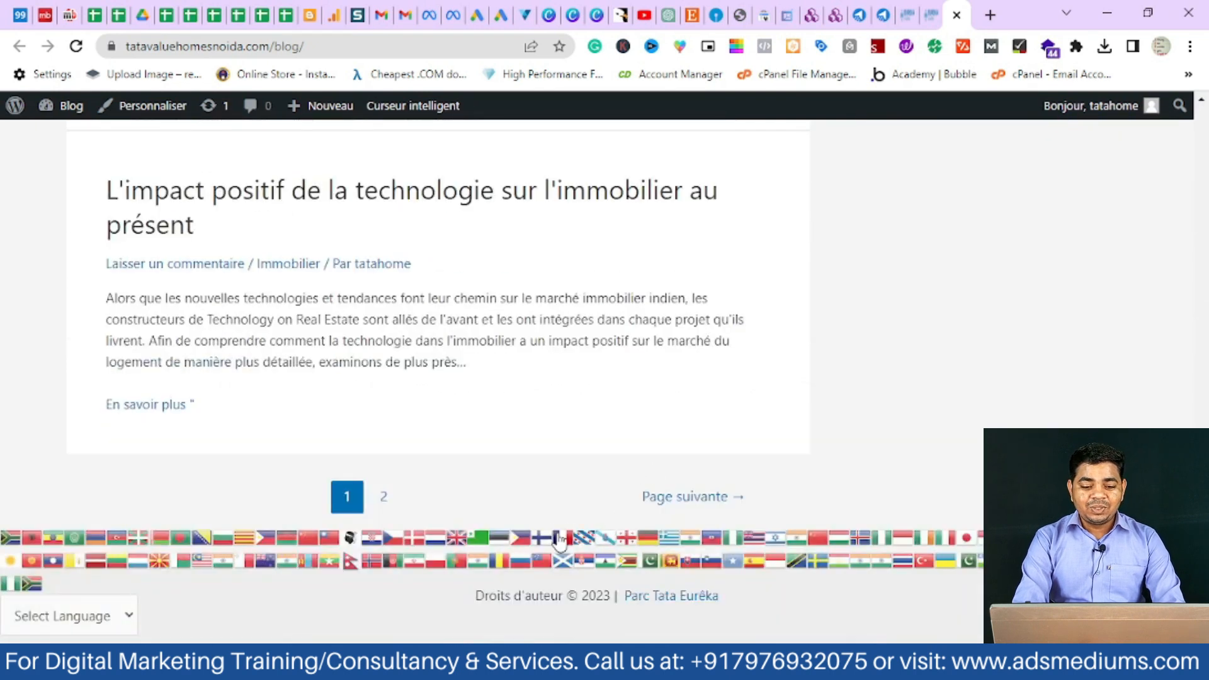
pyautogui.click(565, 545)
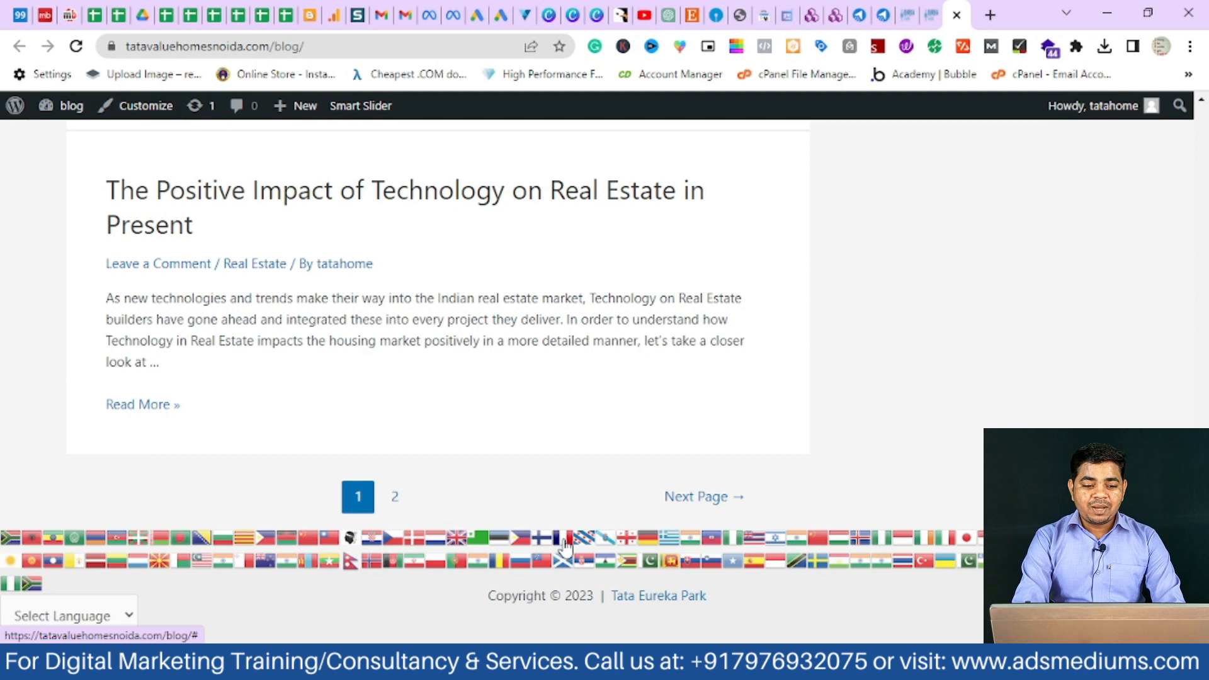
# - Translate the blog into Simplified Chinese with its flag in the footer widget and check the posts
pyautogui.click(313, 545)
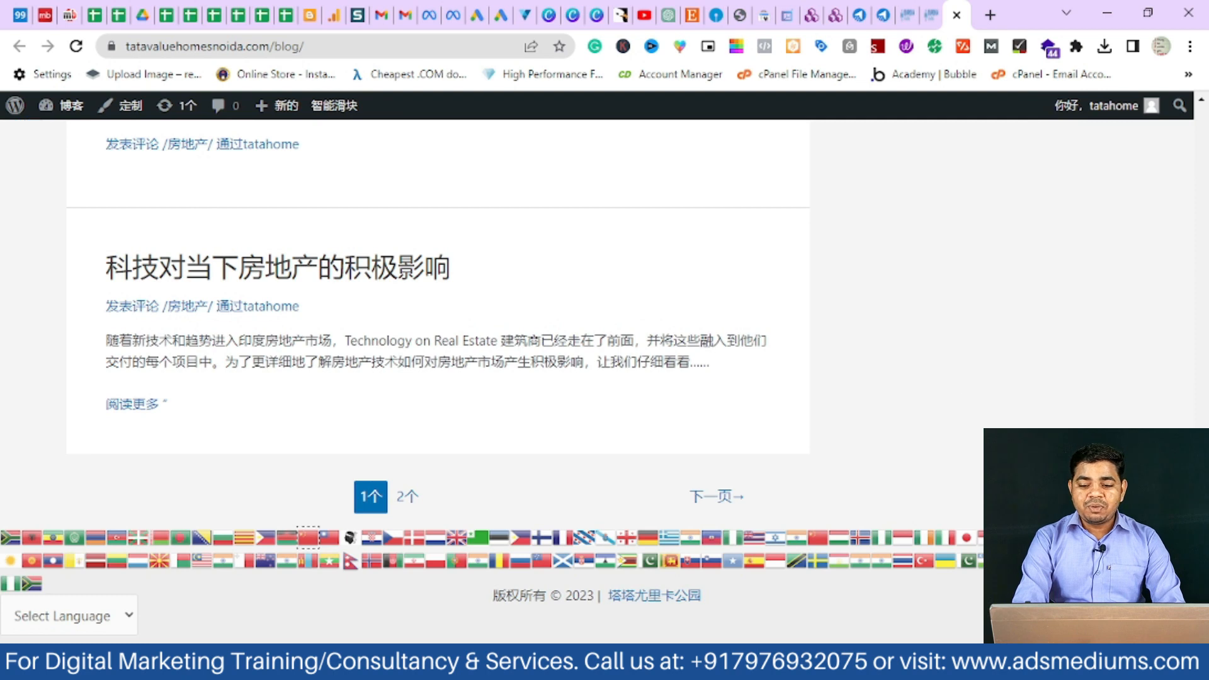
pyautogui.scroll(15, 1132, 224)
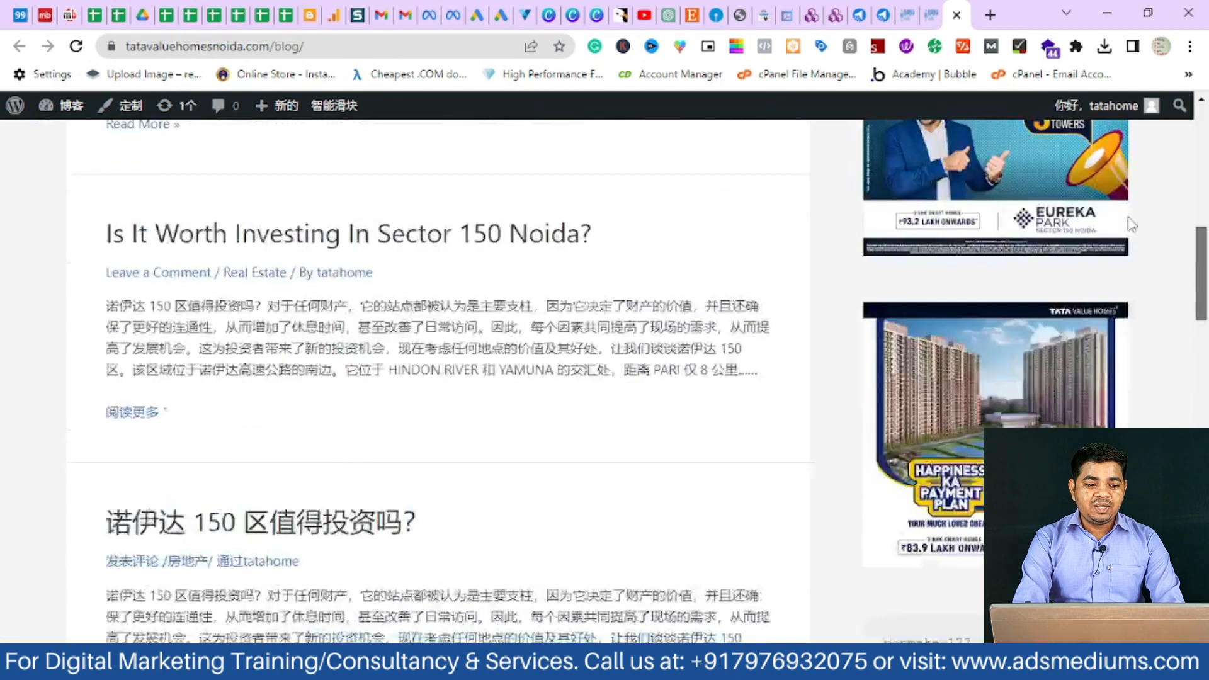